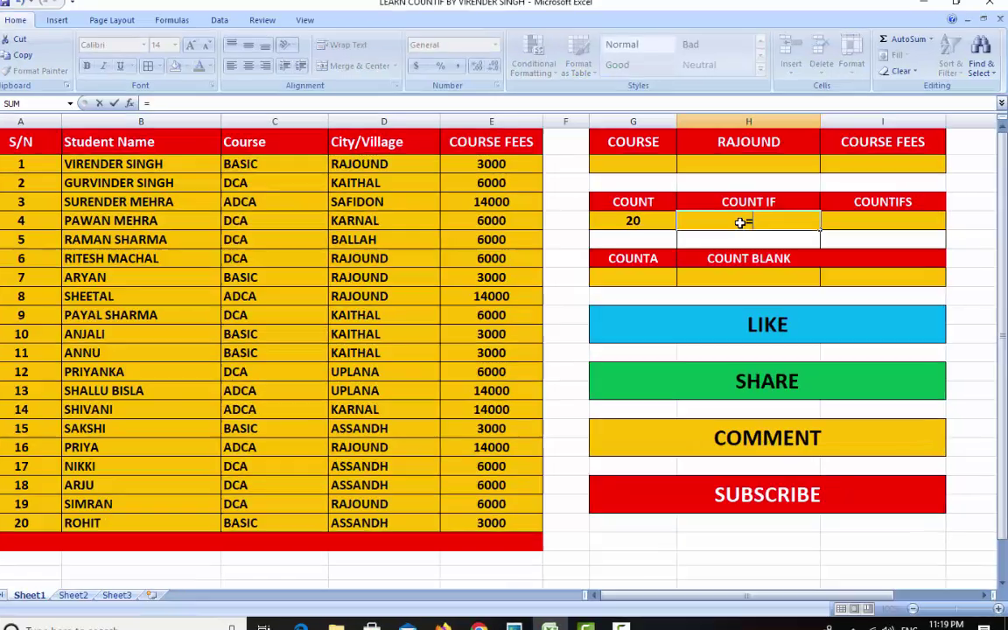
- Enter =COUNTIF(C2:C21,"DCA") in the cell below COUNT IF to count the DCA entries in the Course column
type("TIF")
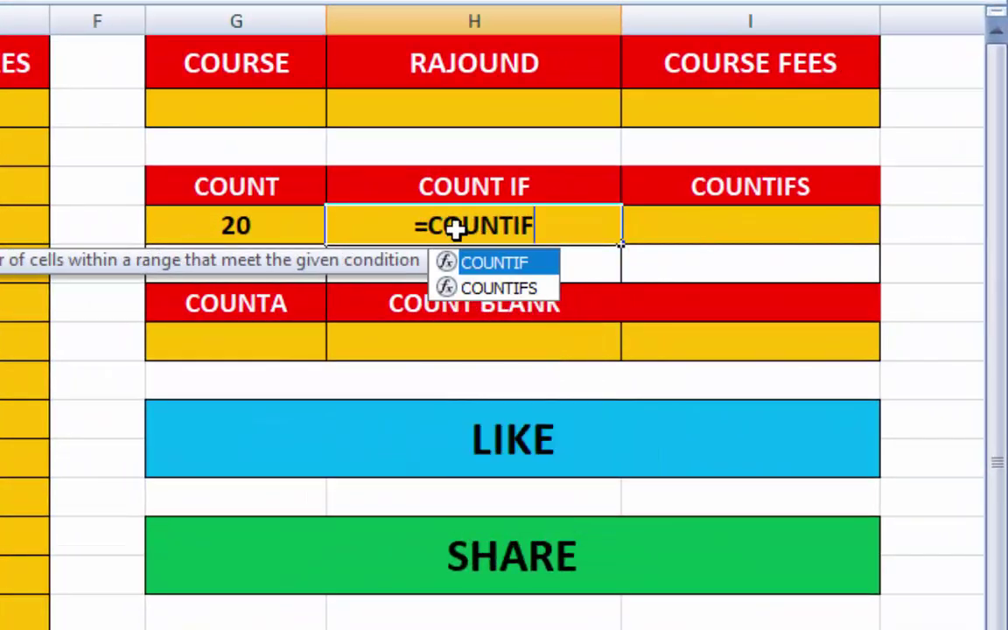
type("(")
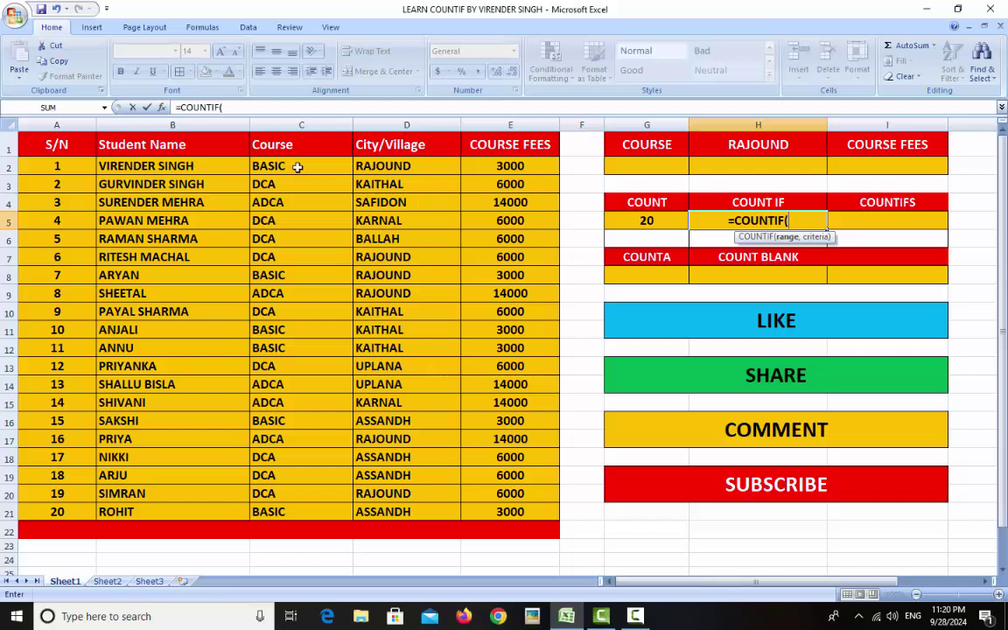
left_click_drag(295, 166, 304, 519)
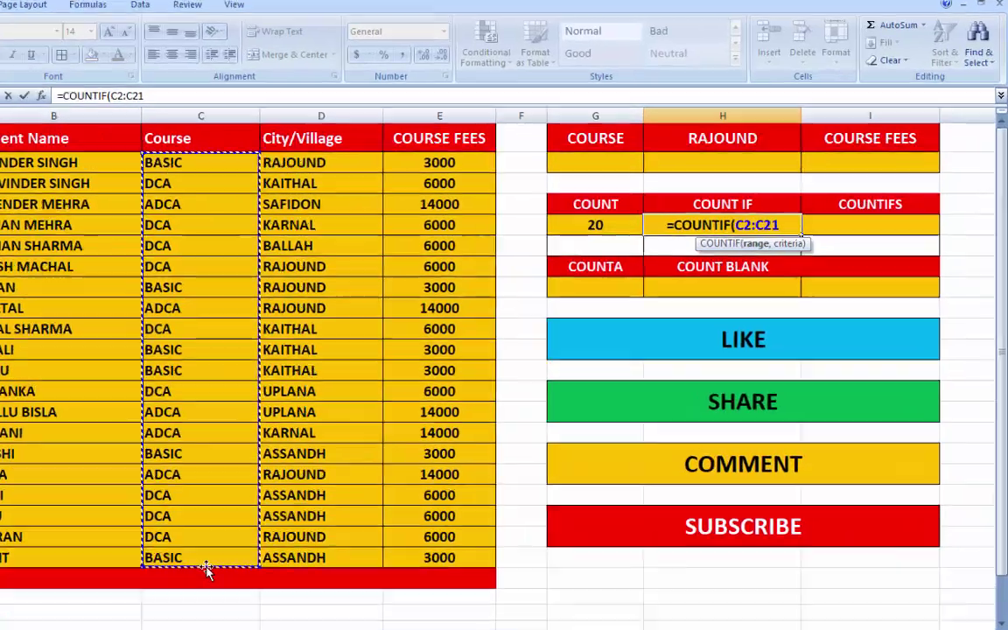
type(",")
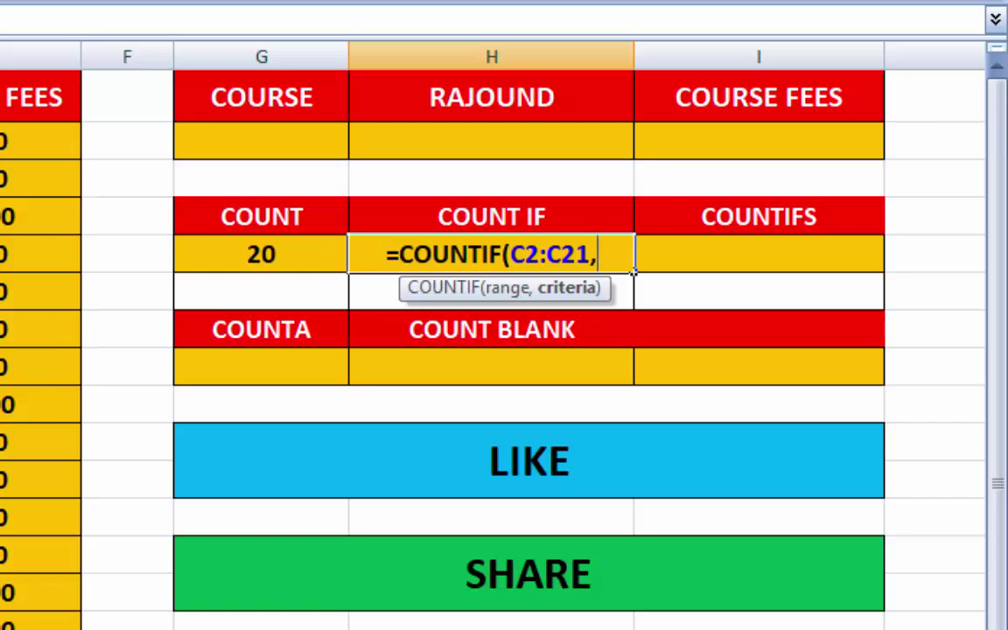
type("\"")
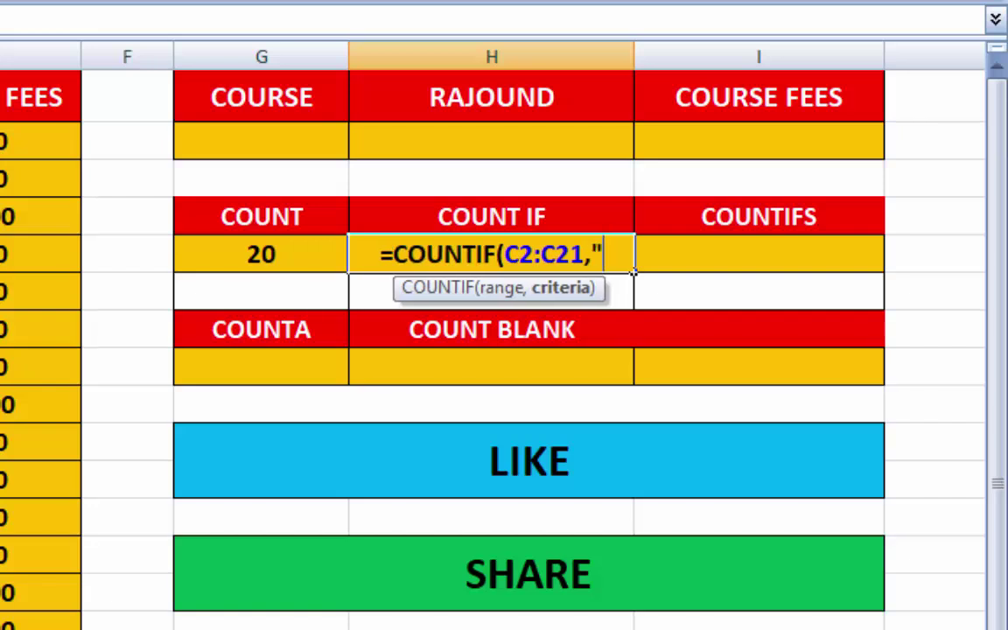
type("DCA")
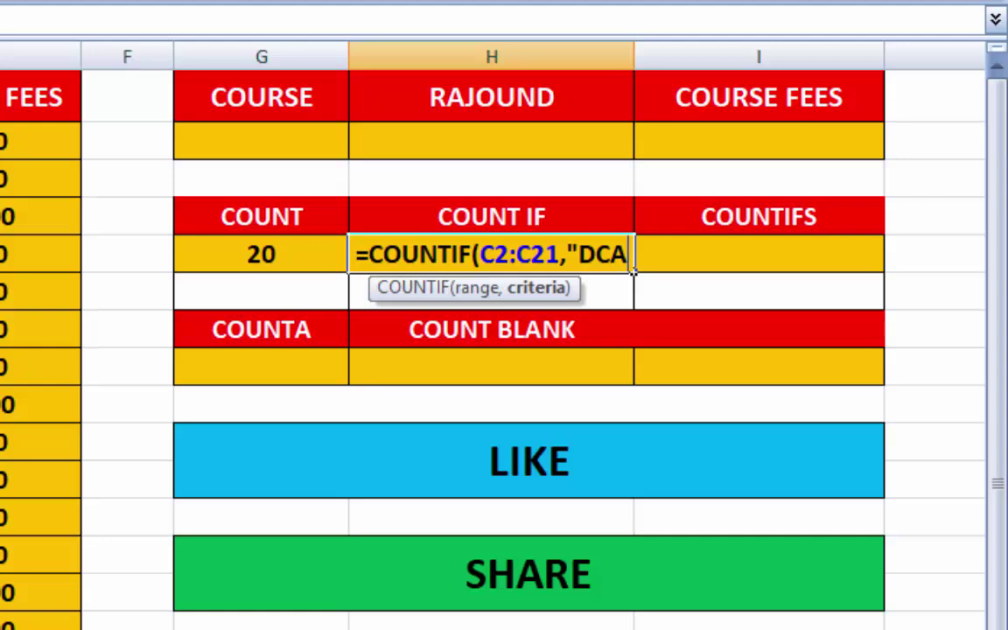
type("\"")
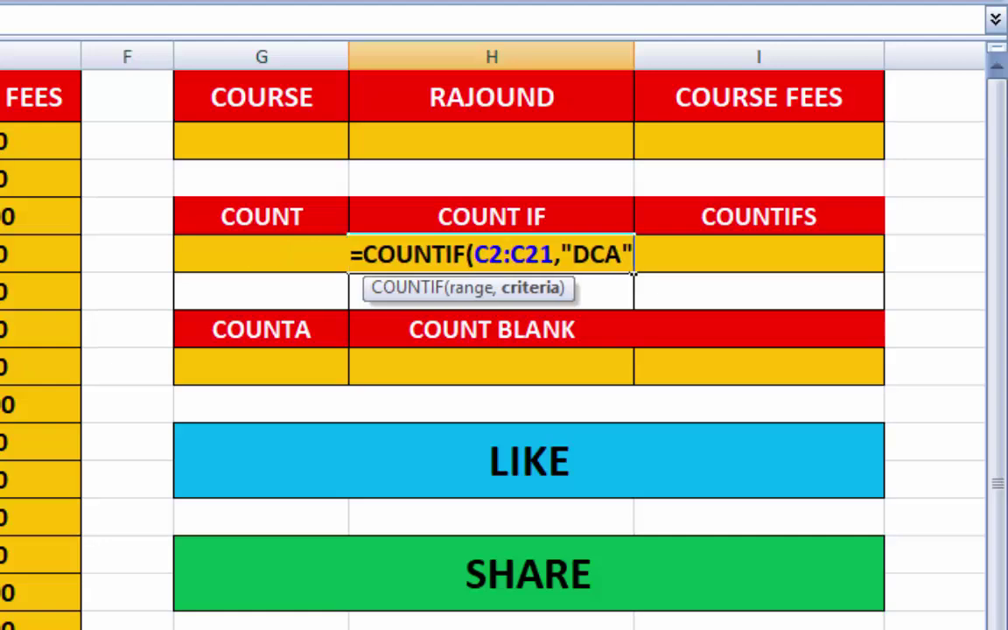
type(")")
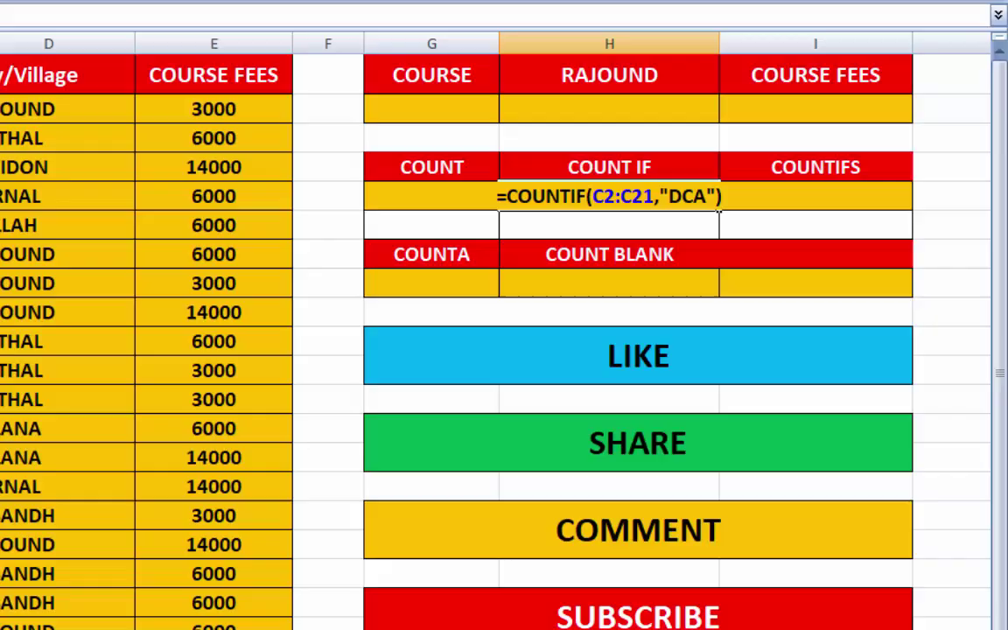
key("Return")
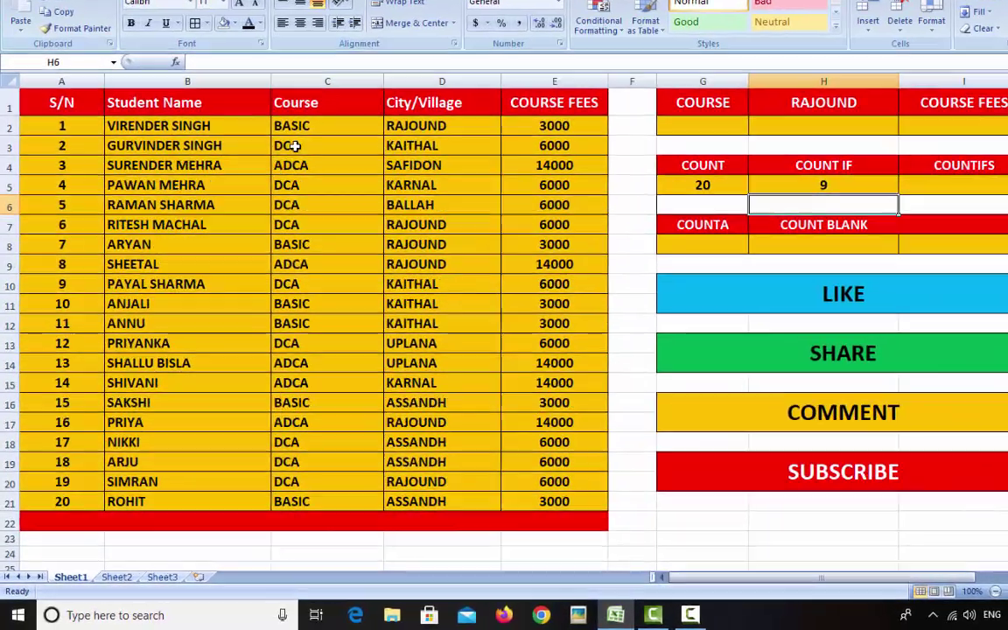
- Check the DCA entries one by one in the Course column against the COUNT IF result and its formula
left_click(294, 146)
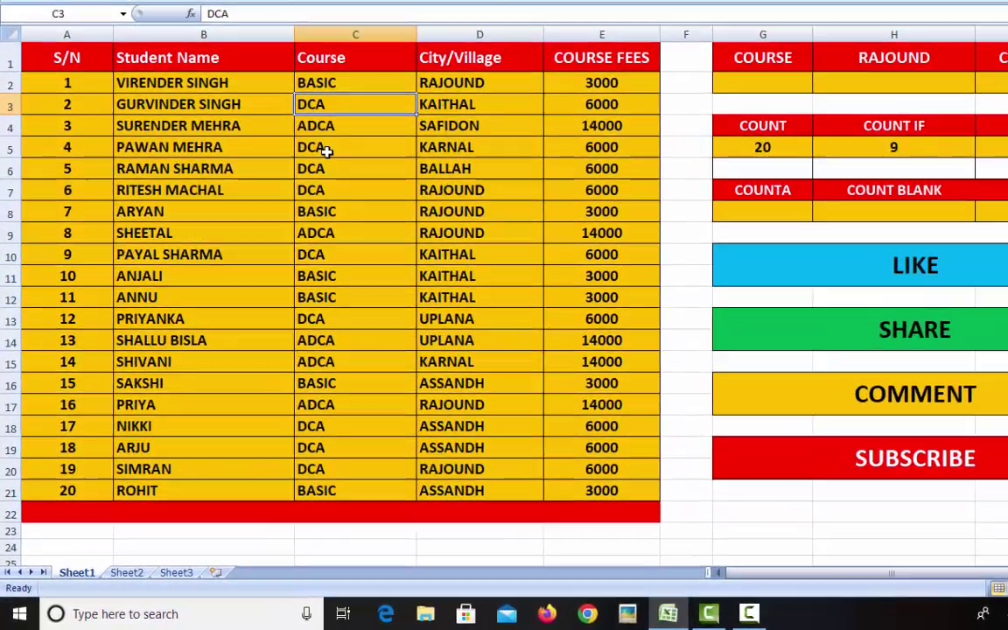
left_click(301, 187)
left_click(303, 207)
left_click(299, 225)
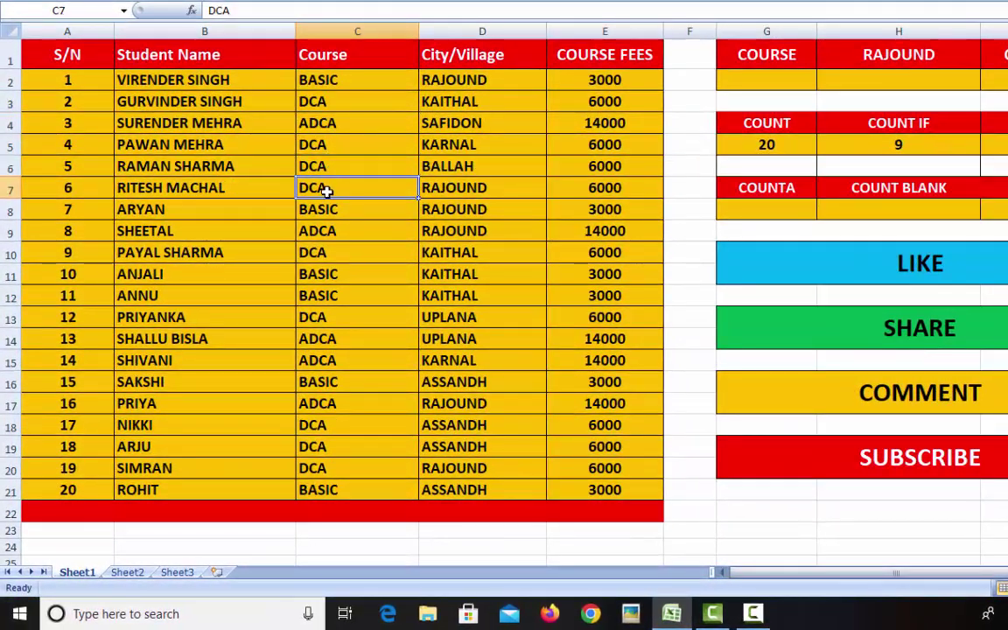
left_click(328, 249)
left_click(328, 317)
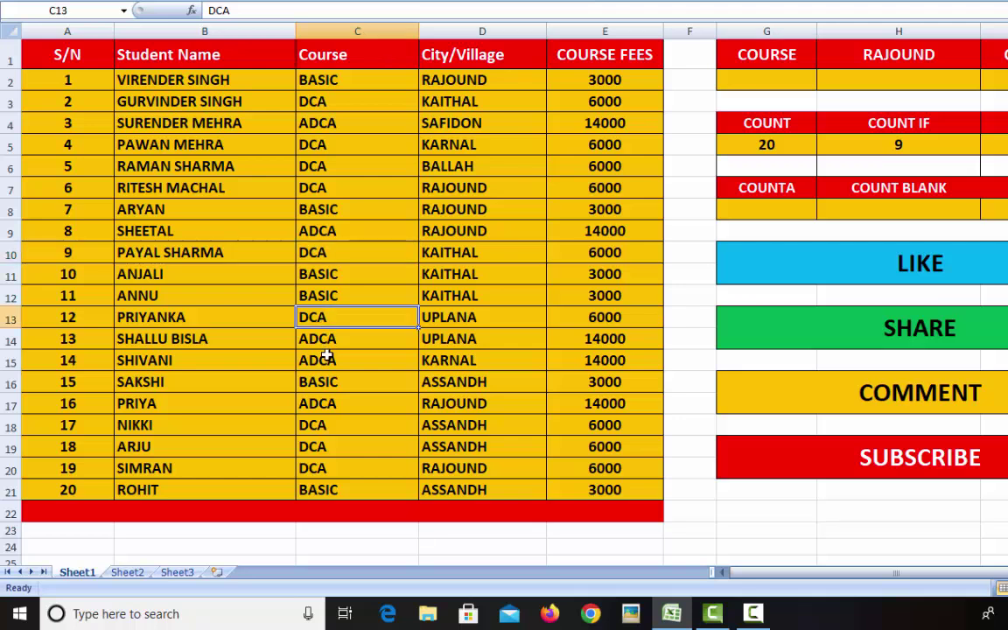
left_click(322, 424)
left_click(322, 446)
left_click(322, 467)
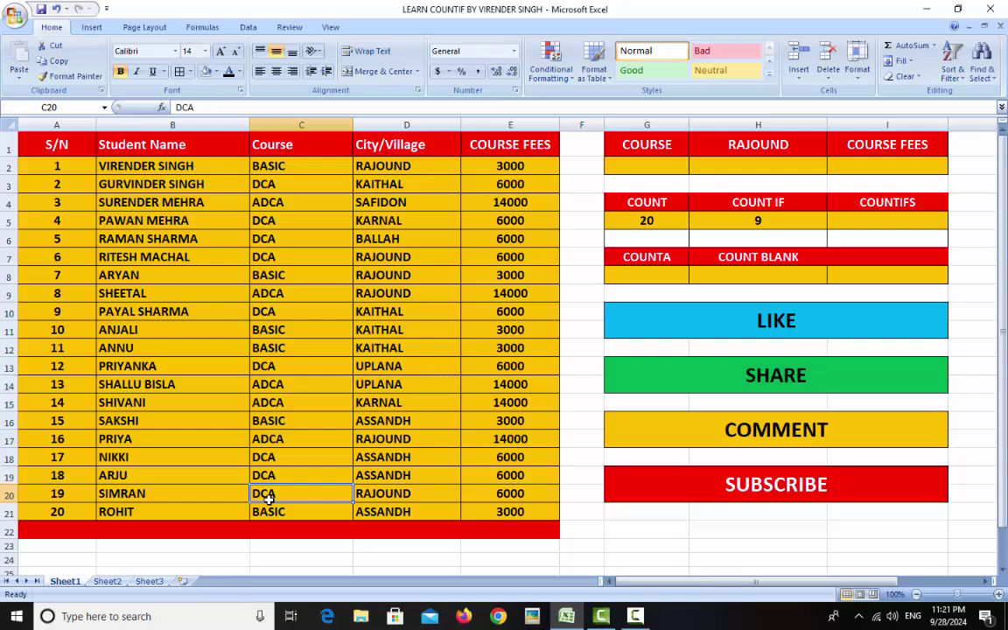
left_click(866, 206)
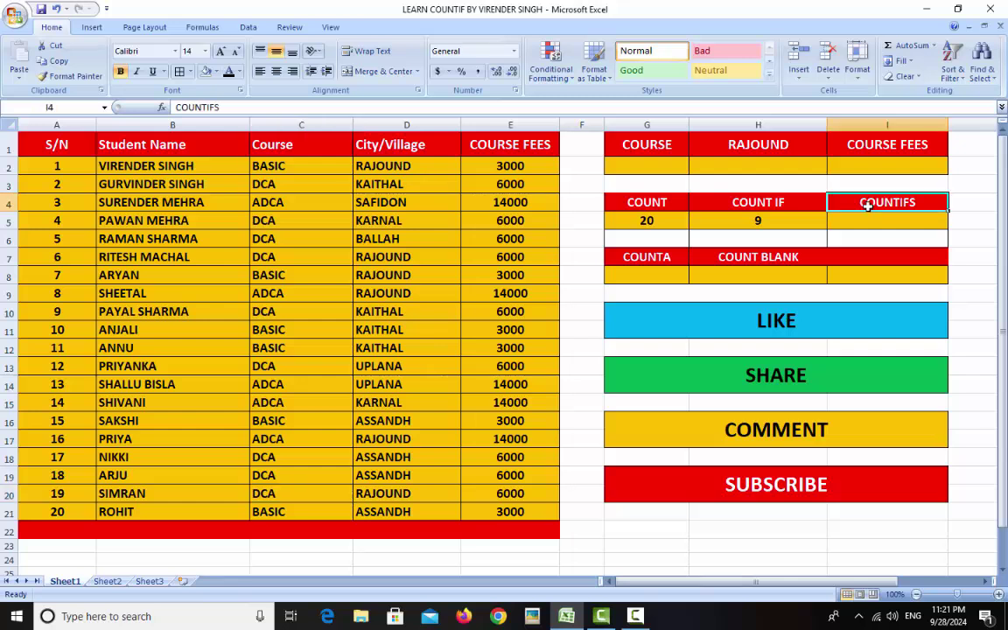
left_click(803, 205)
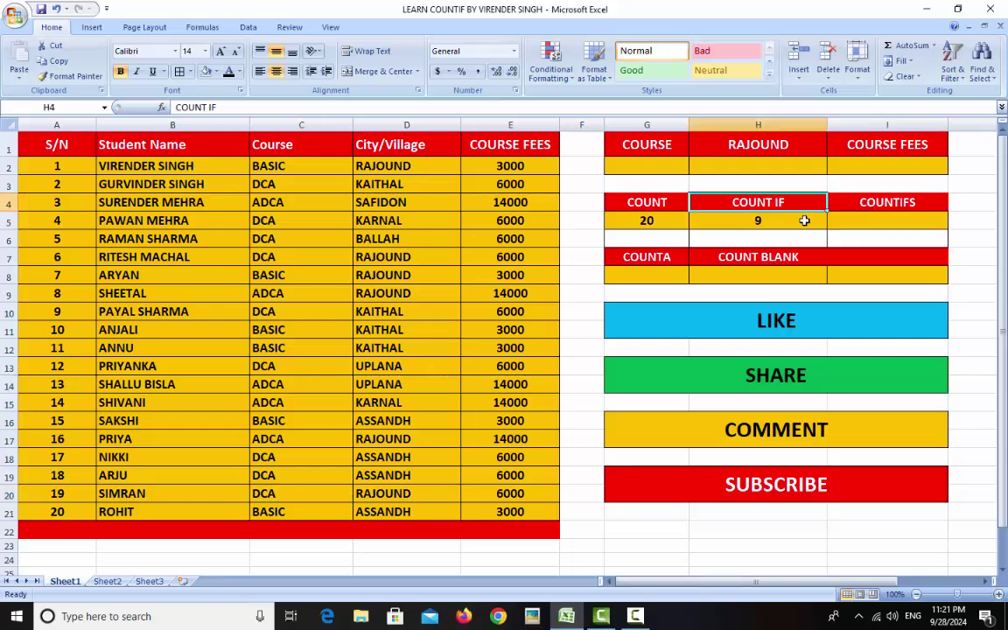
left_click(794, 223)
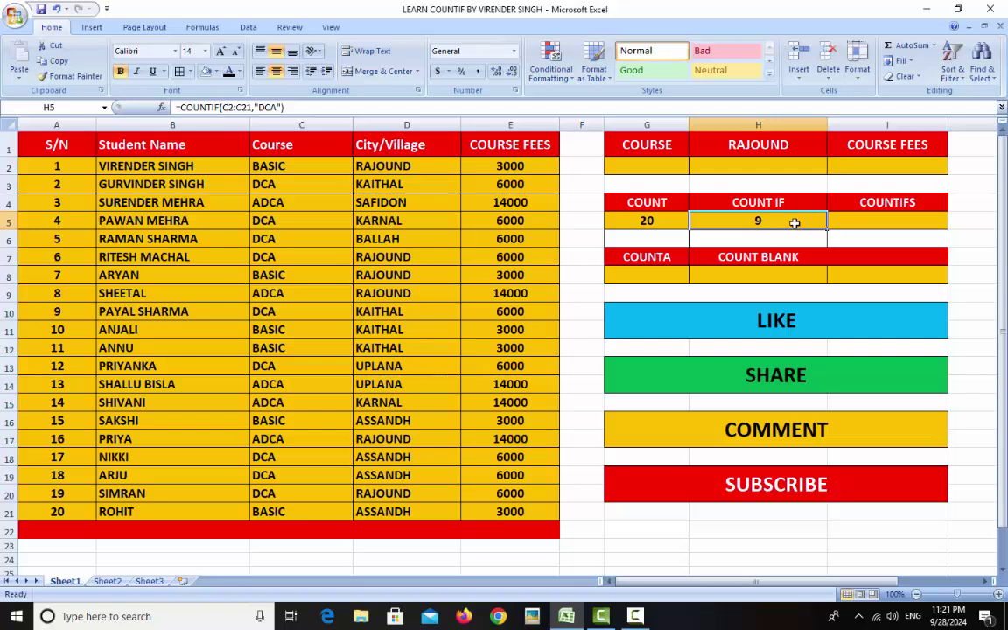
- Start a COUNTIFS formula in the cell below COUNTIFS with range C2:C21 and criterion "DCA" as the first condition
left_click(877, 220)
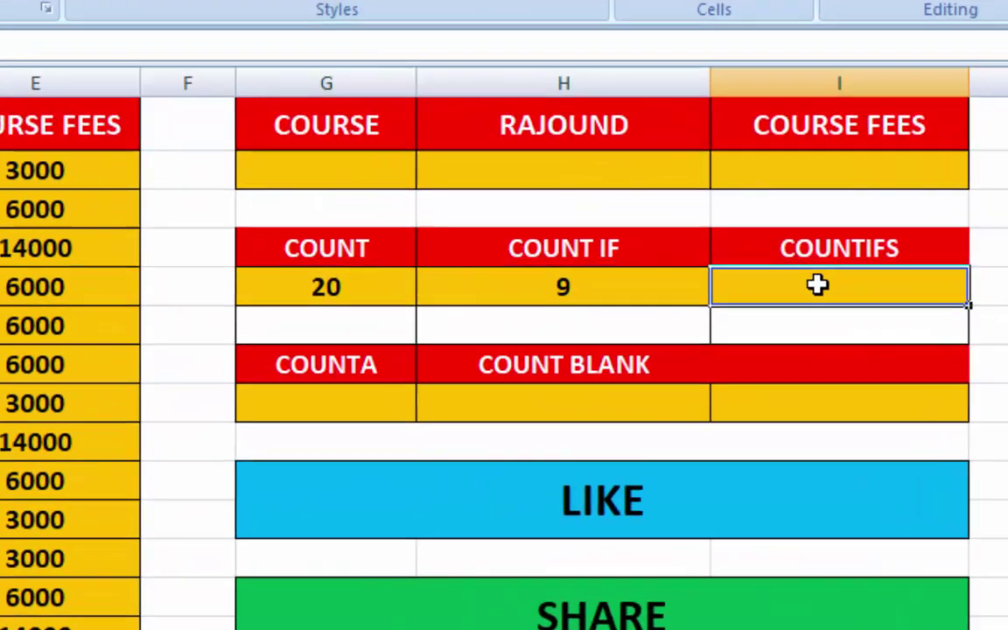
type("=C")
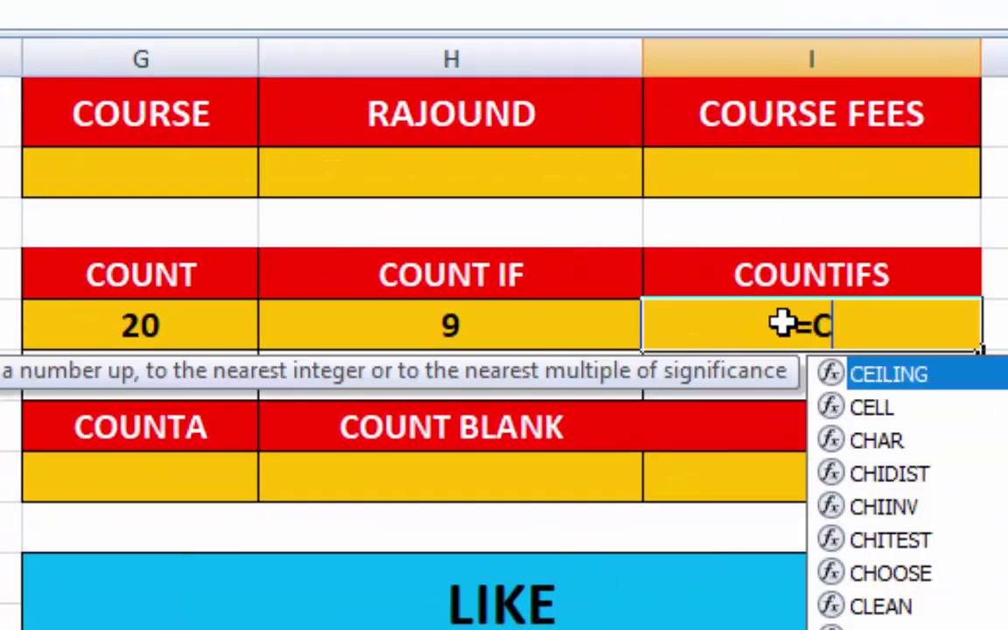
type("OUNTI")
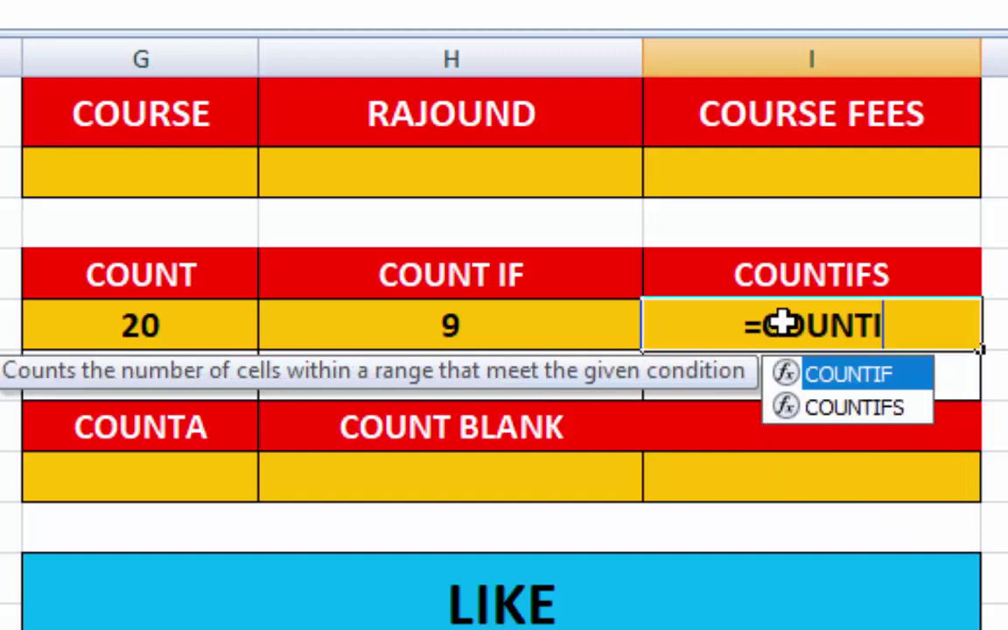
type("FS")
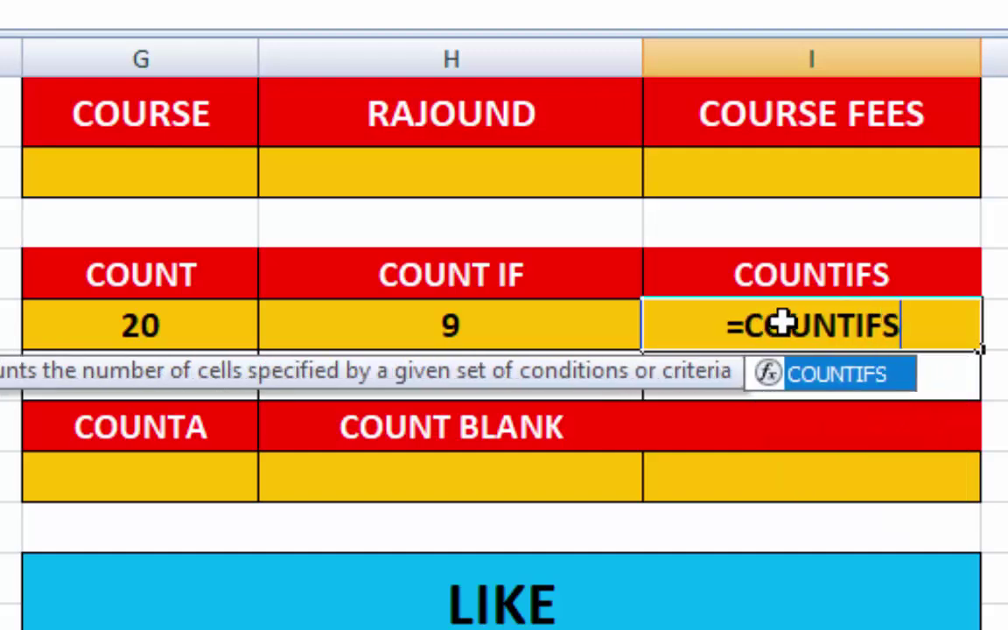
type("(")
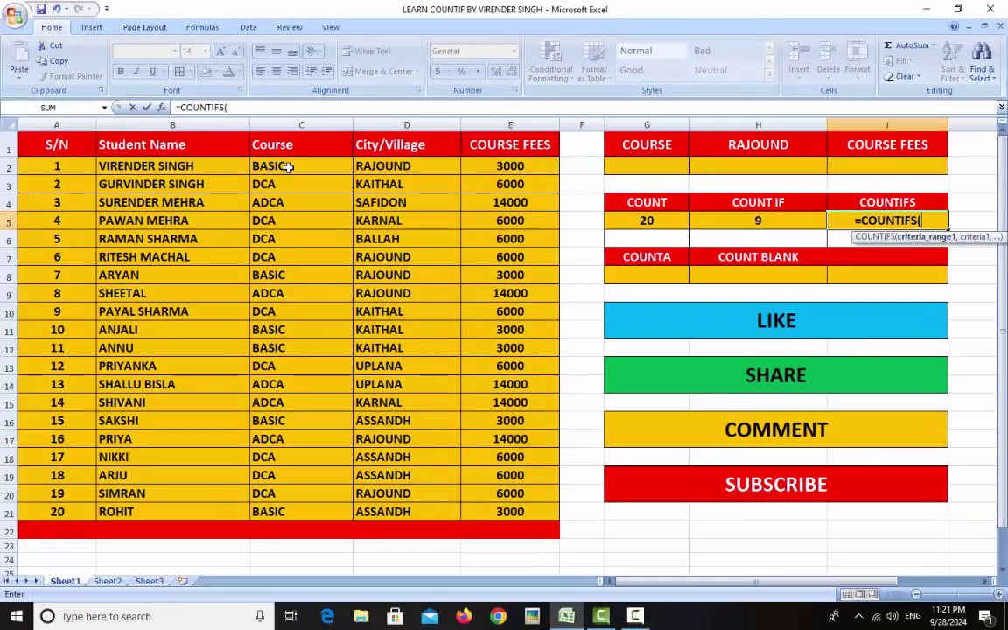
left_click_drag(289, 167, 302, 507)
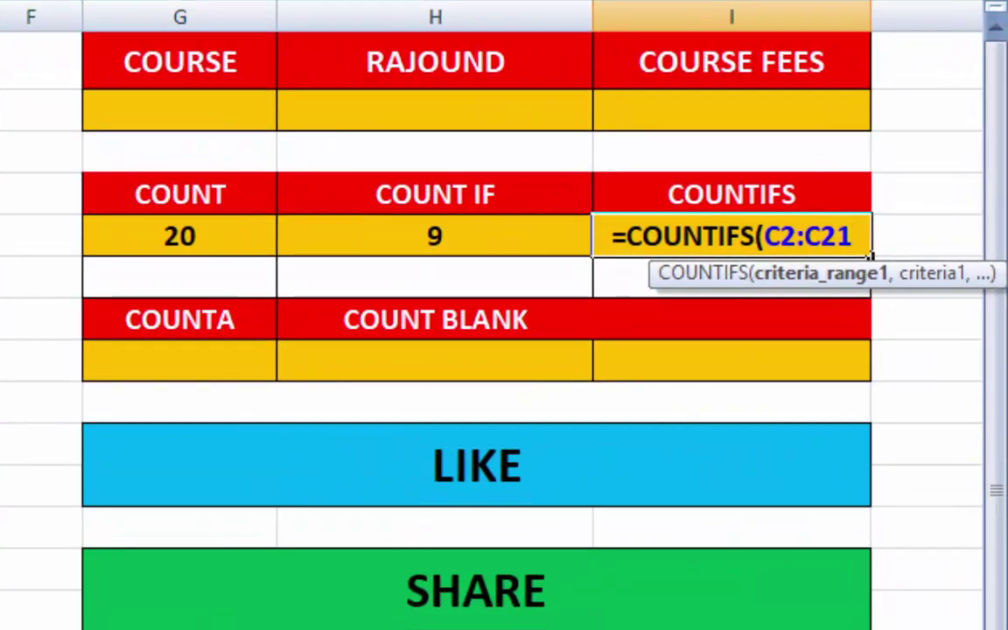
type(",\"")
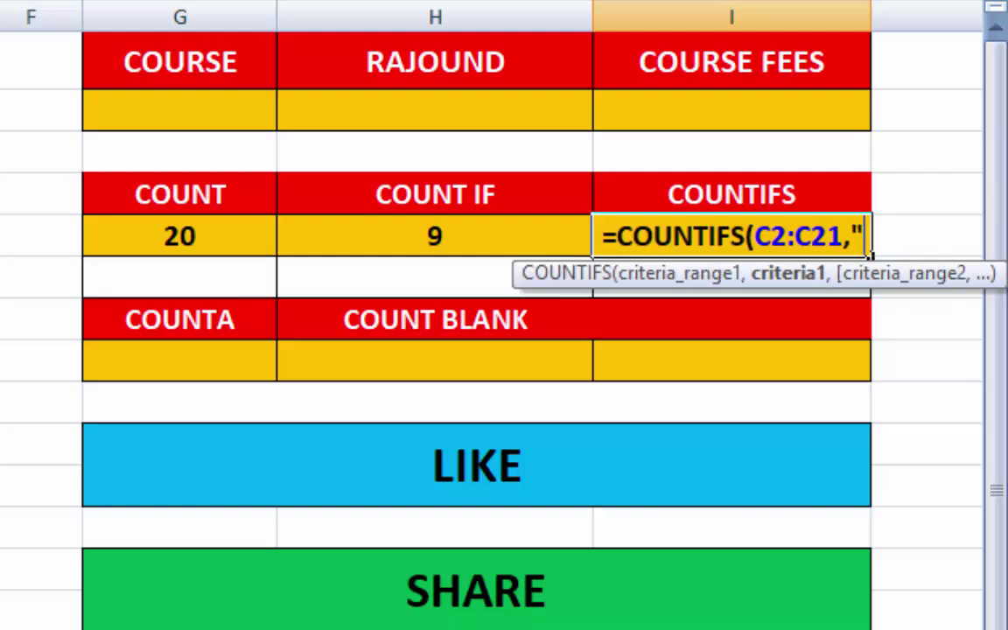
type("DC")
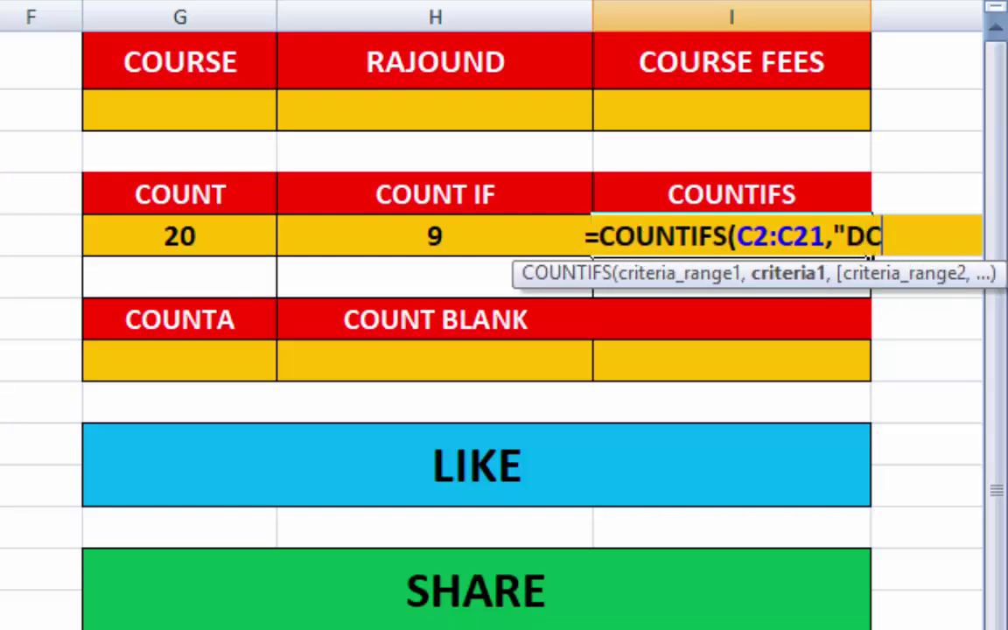
type("A\"")
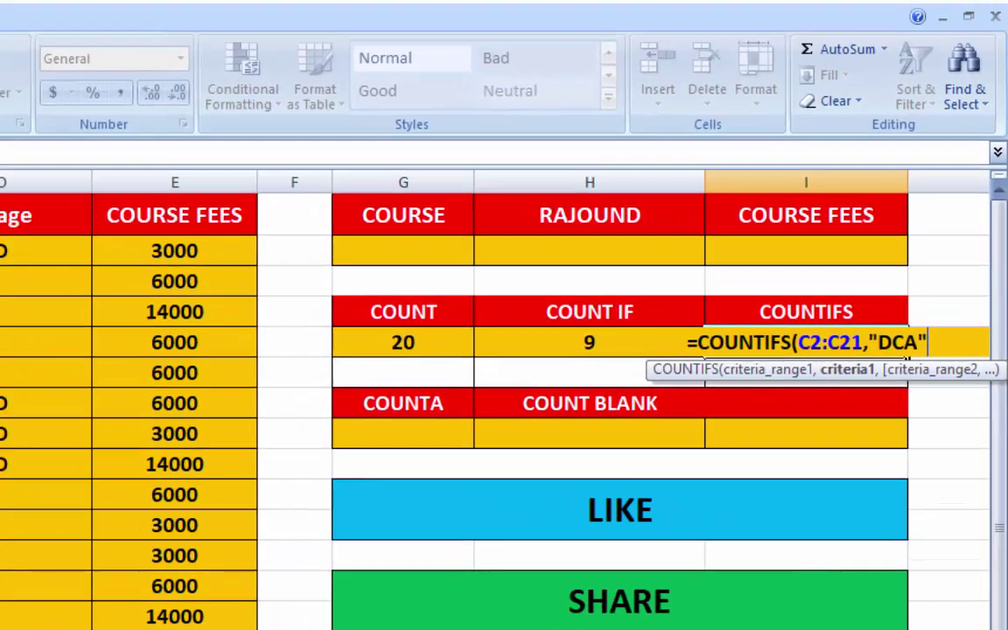
- Add D2:D21 with criterion "KAITHAL" as the second COUNTIFS condition and complete the formula
type(",")
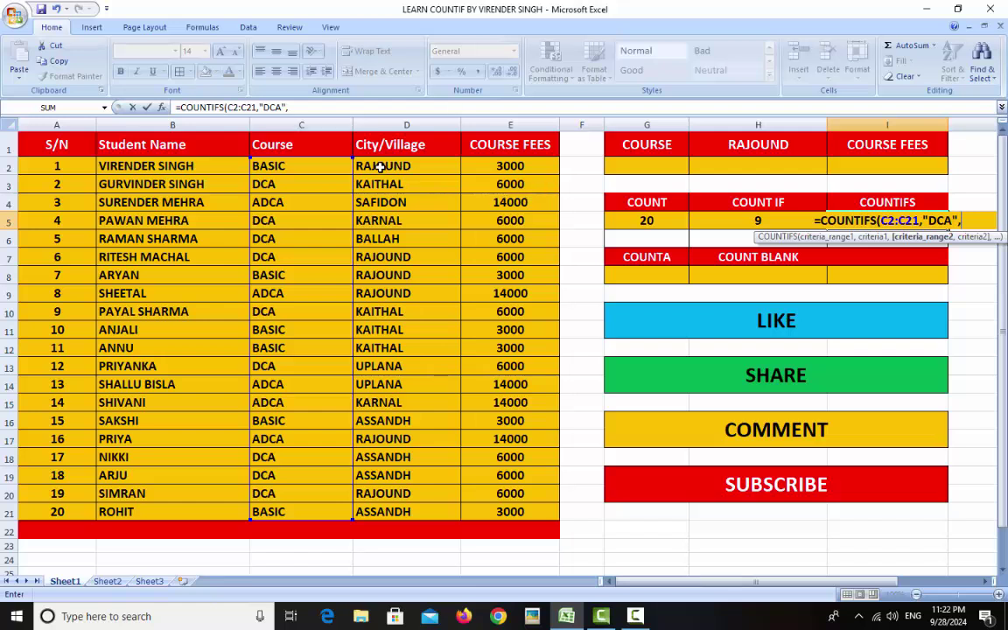
left_click_drag(380, 166, 385, 512)
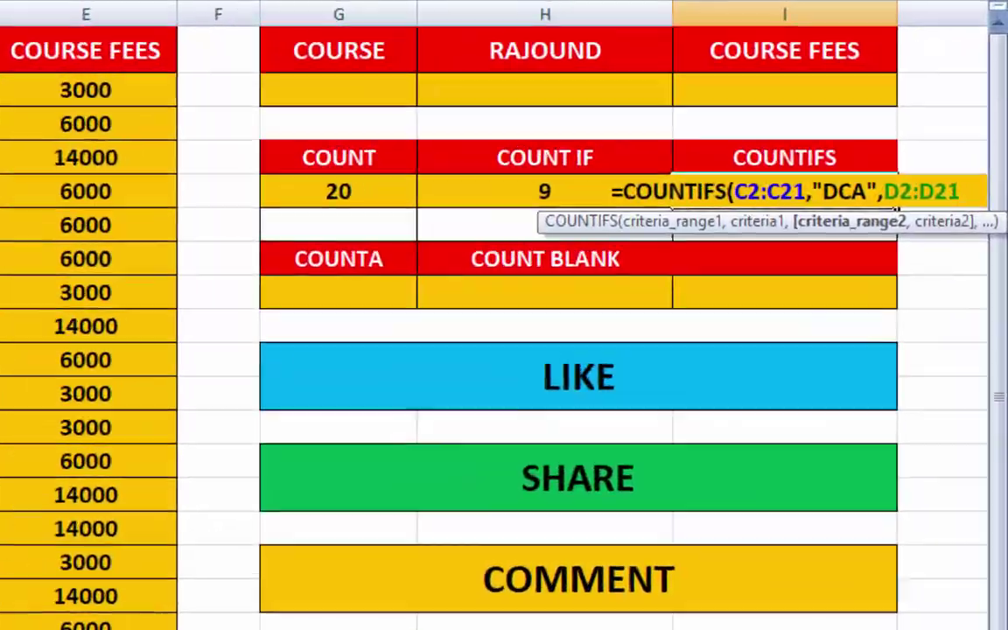
type(",\"")
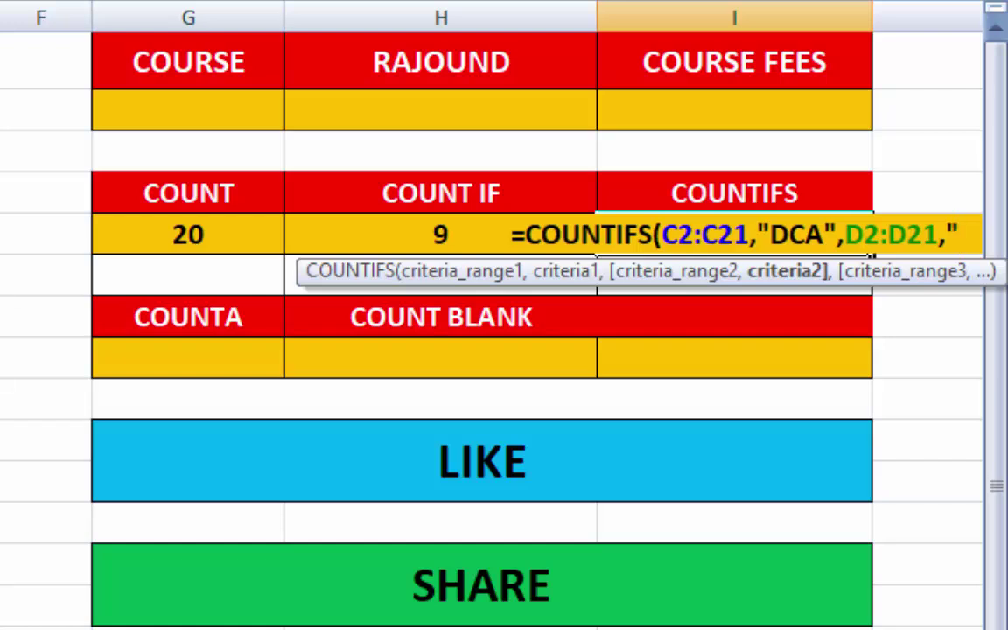
type("KAIT")
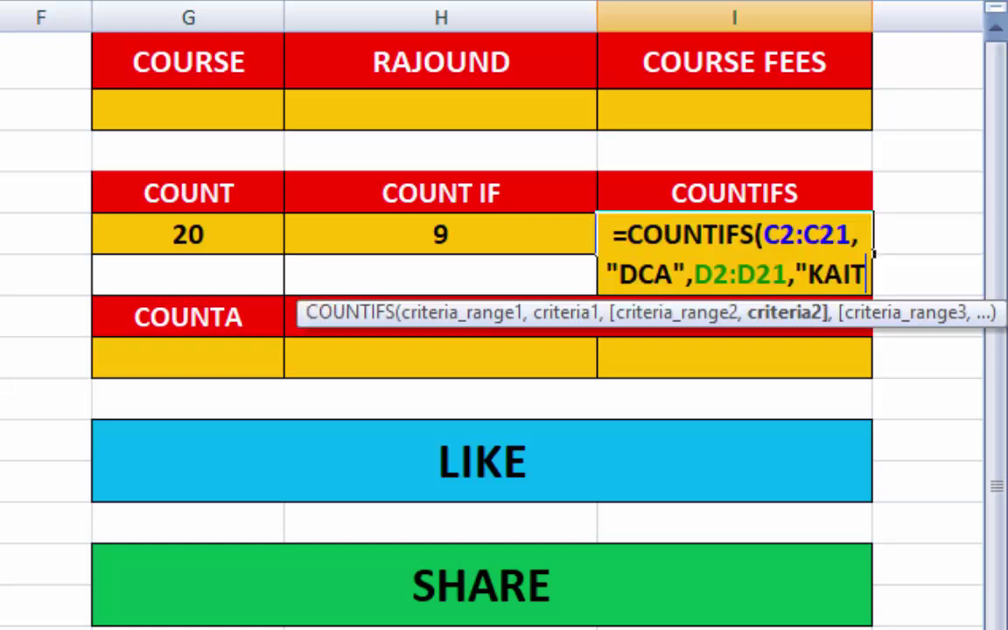
type("HAL\"")
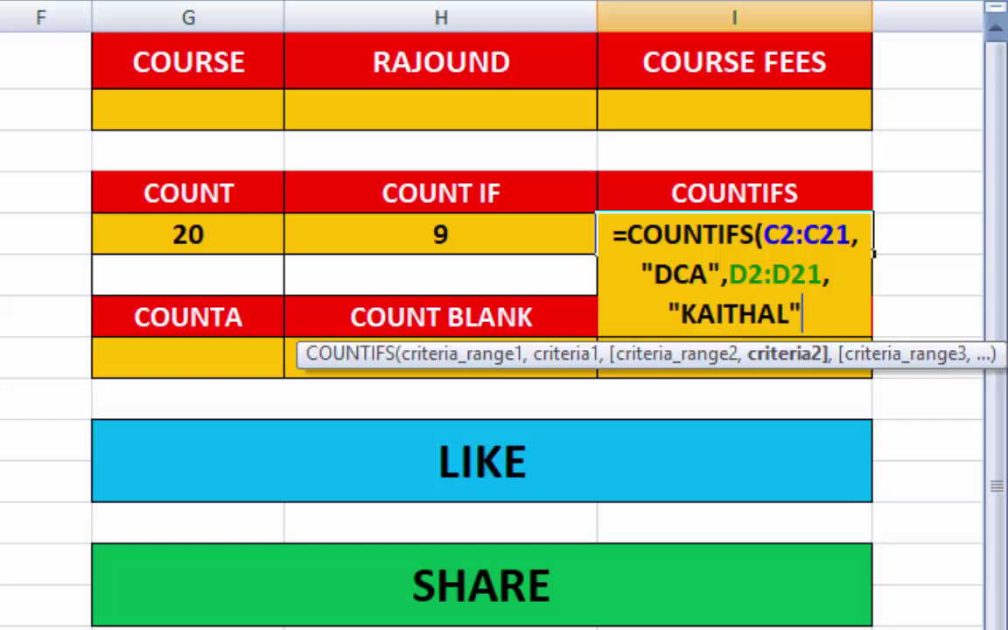
type(")")
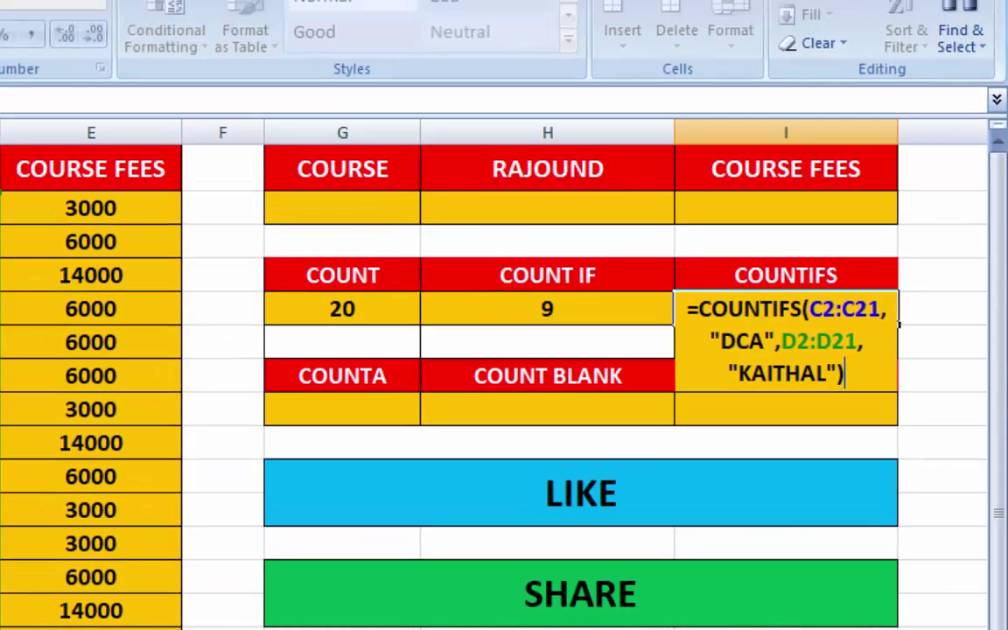
key("Return")
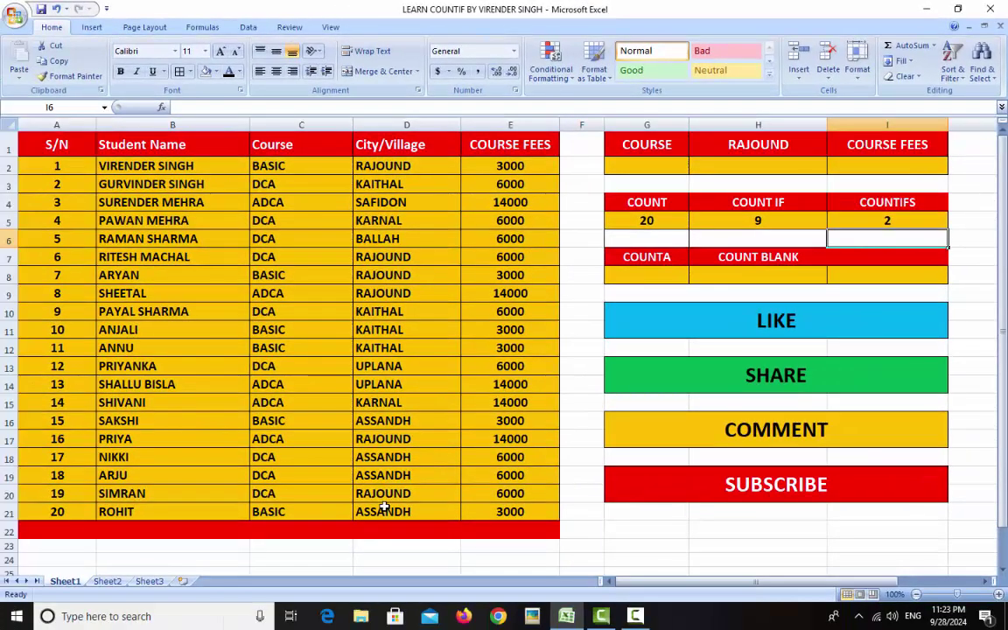
- Check the COUNT IF and COUNTIFS formulas against the DCA rows whose City/Village is KAITHAL in the student table
left_click(305, 187)
left_click(735, 220)
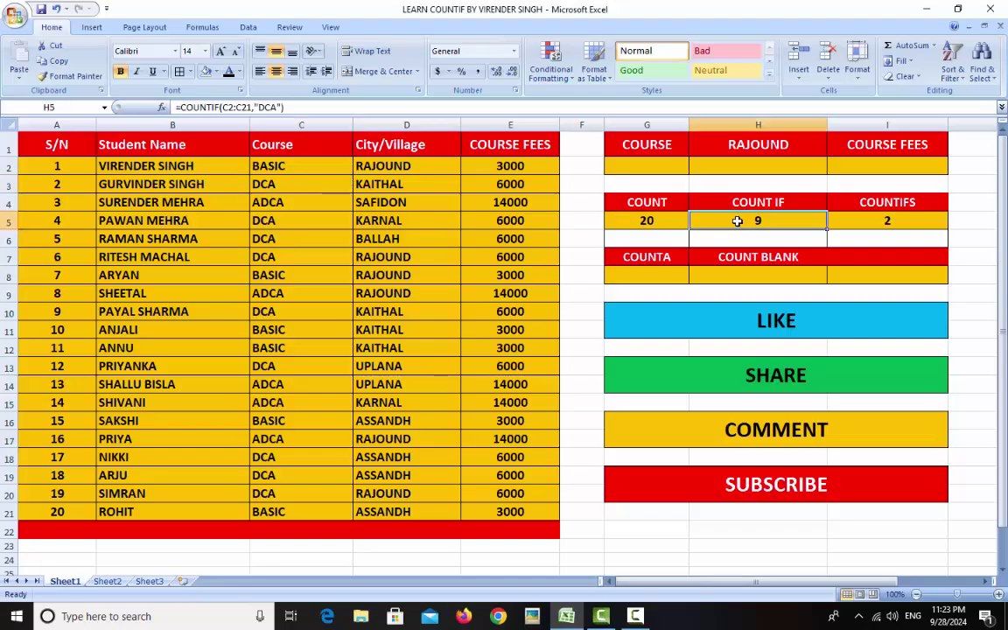
left_click(861, 220)
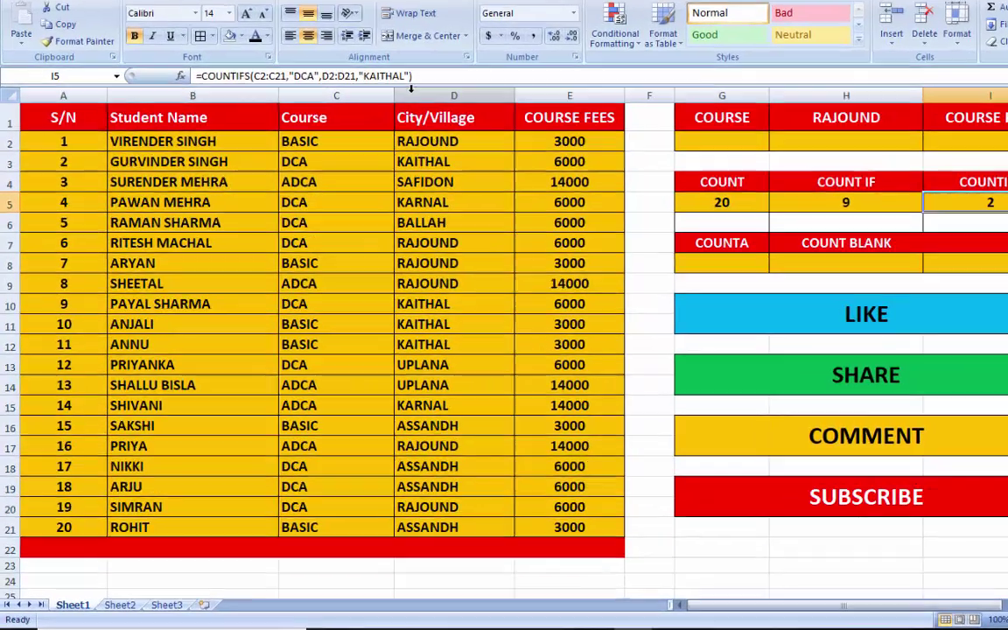
left_click(303, 183)
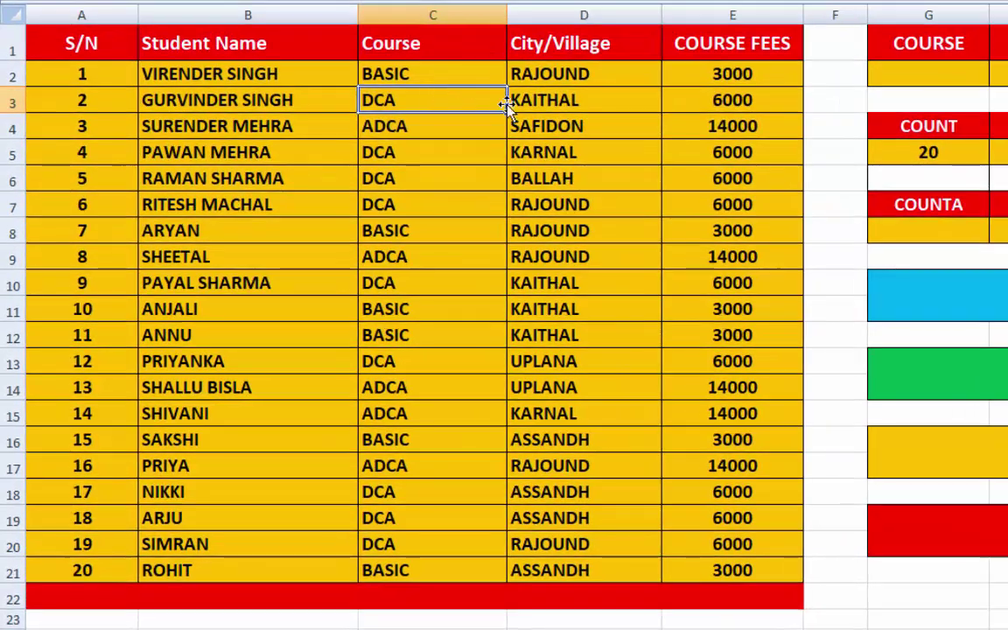
left_click(372, 183)
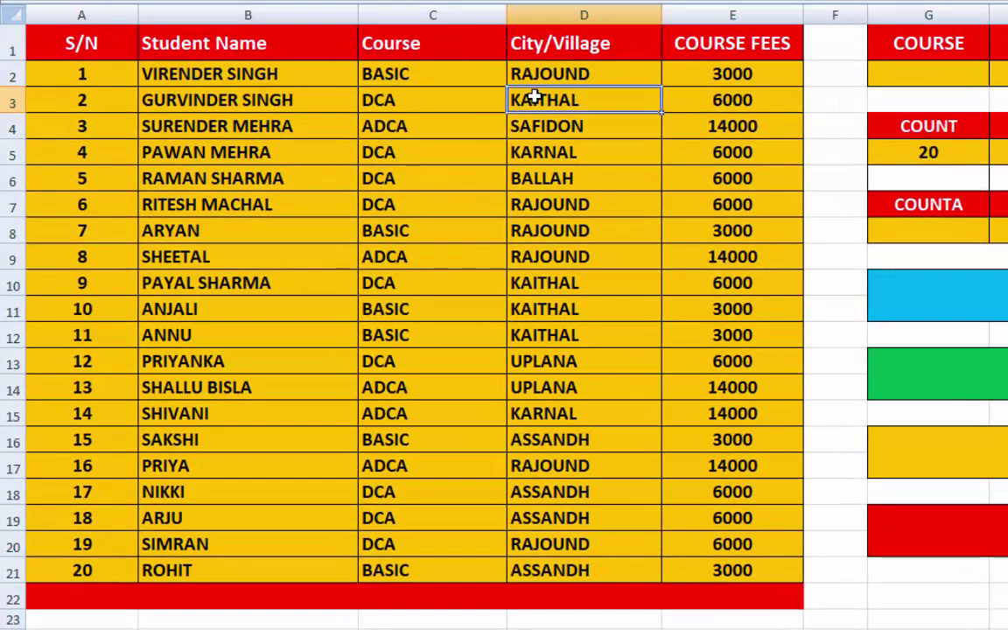
left_click(459, 286)
left_click(541, 289)
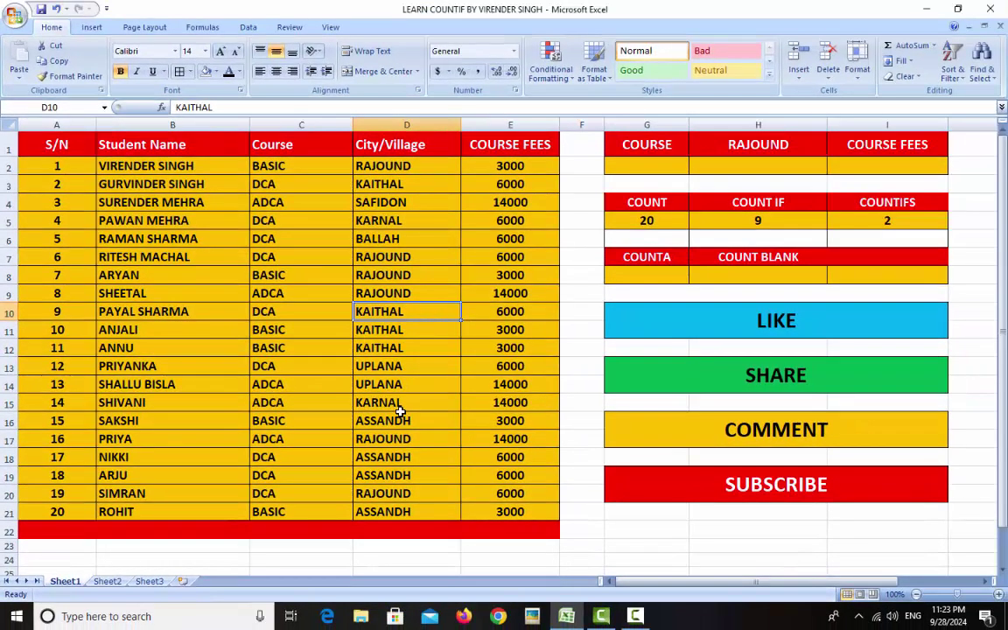
- Enter =COUNTA(A2:B21) in the cell below COUNTA and centre the contents of cells G8:I8
left_click(643, 272)
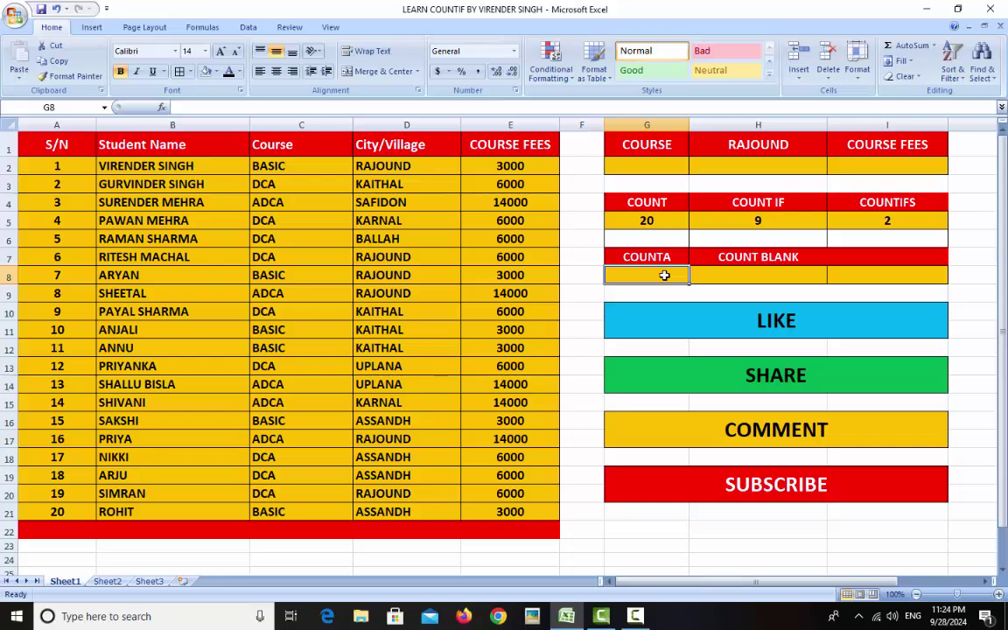
type("=C")
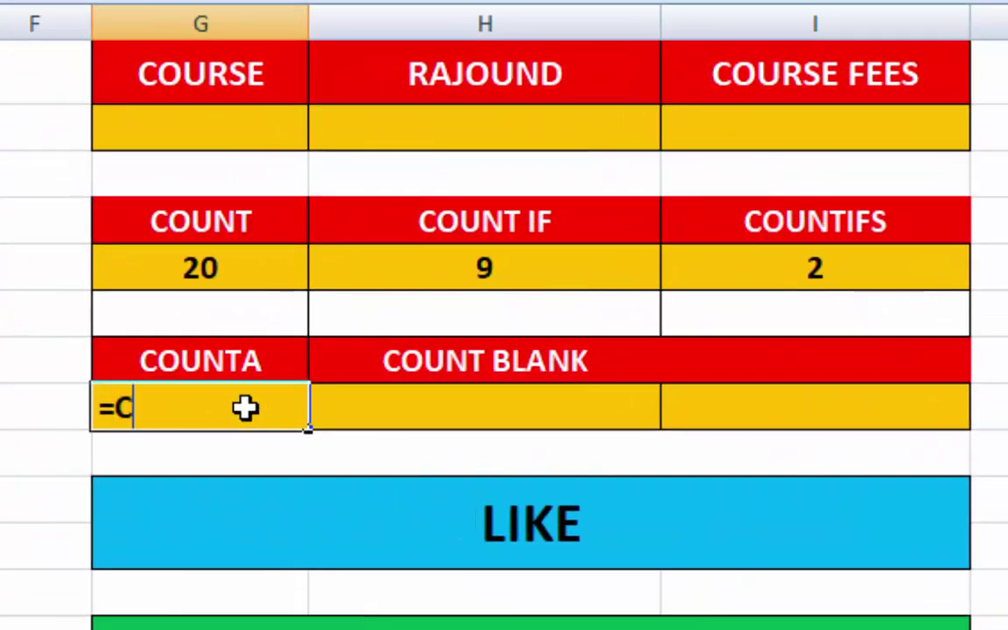
type("OUNT")
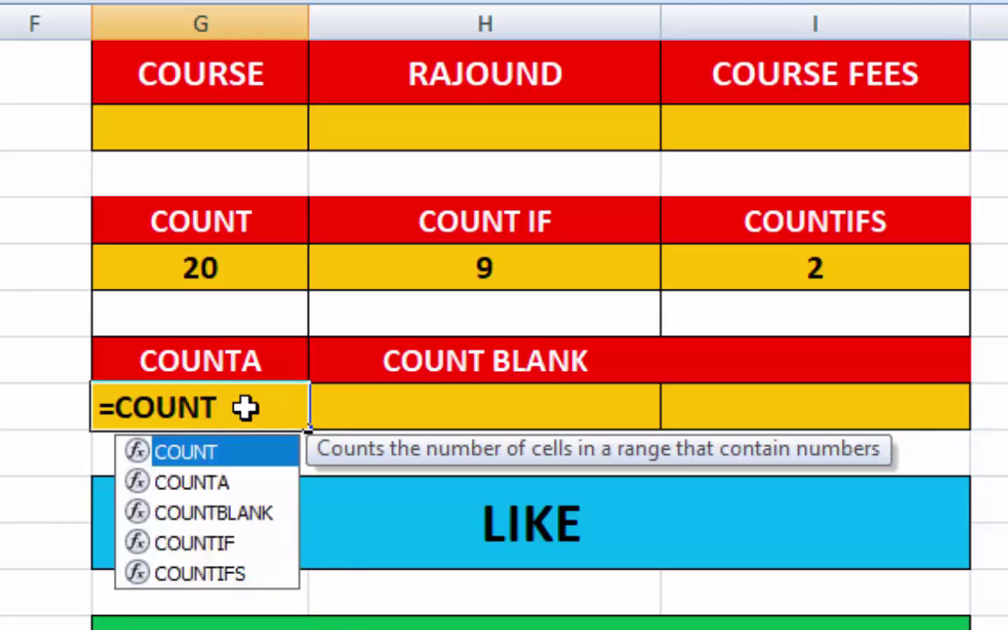
type("A")
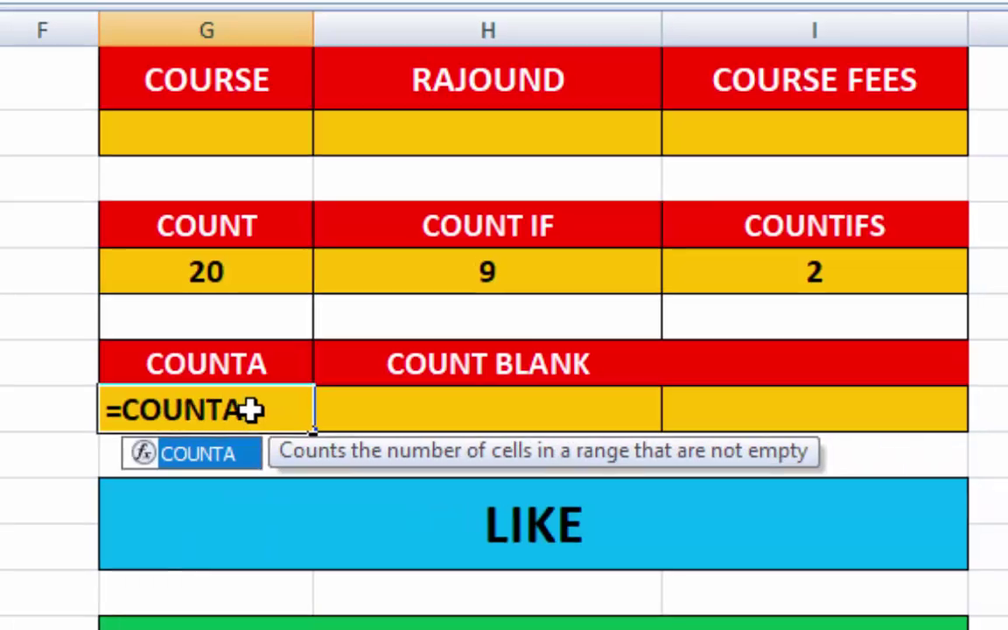
type("(")
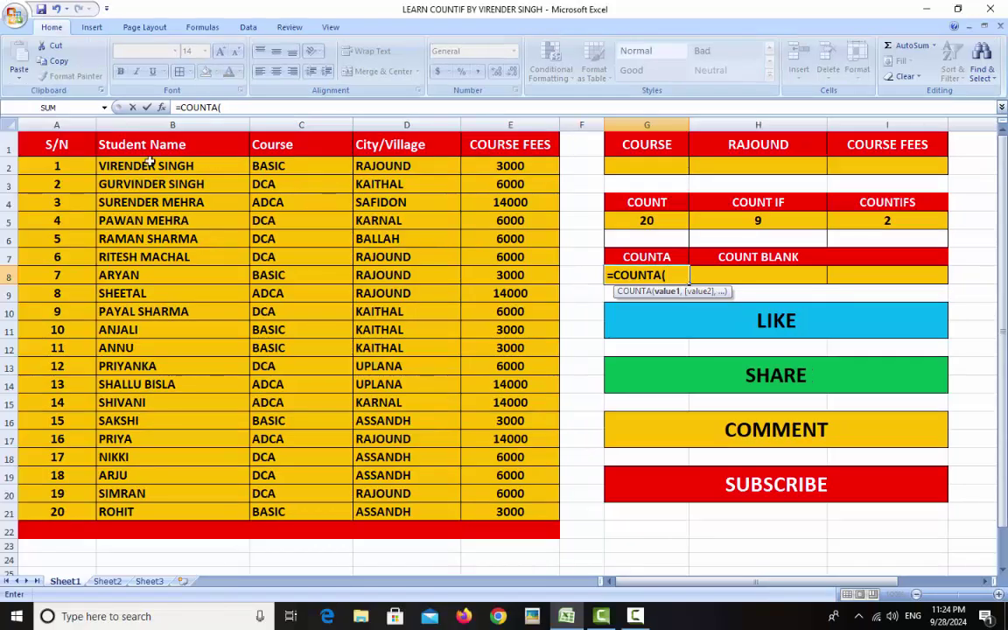
left_click_drag(12, 174, 154, 512)
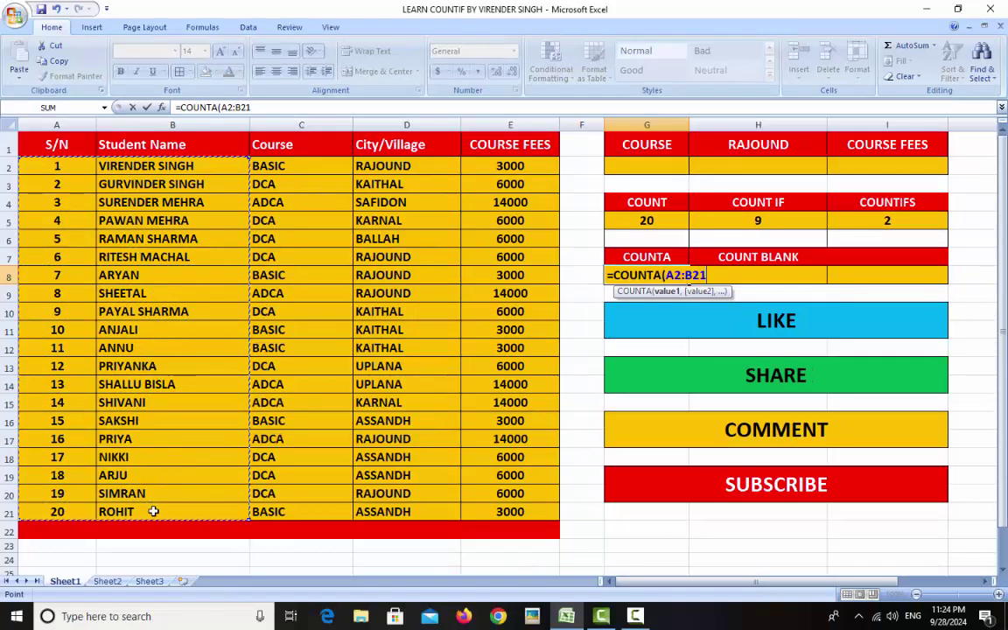
type(")")
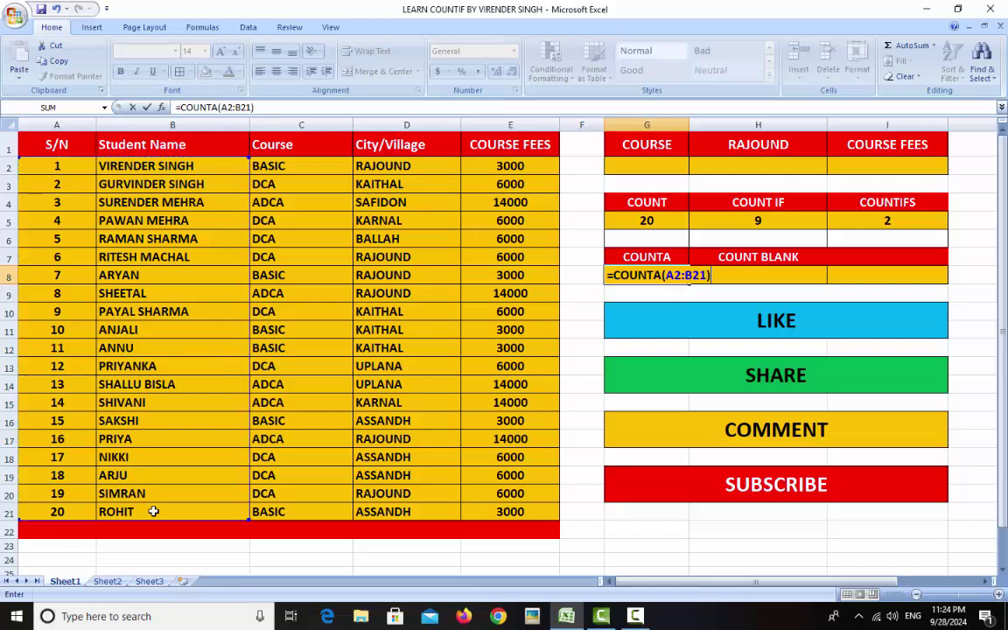
key("Return")
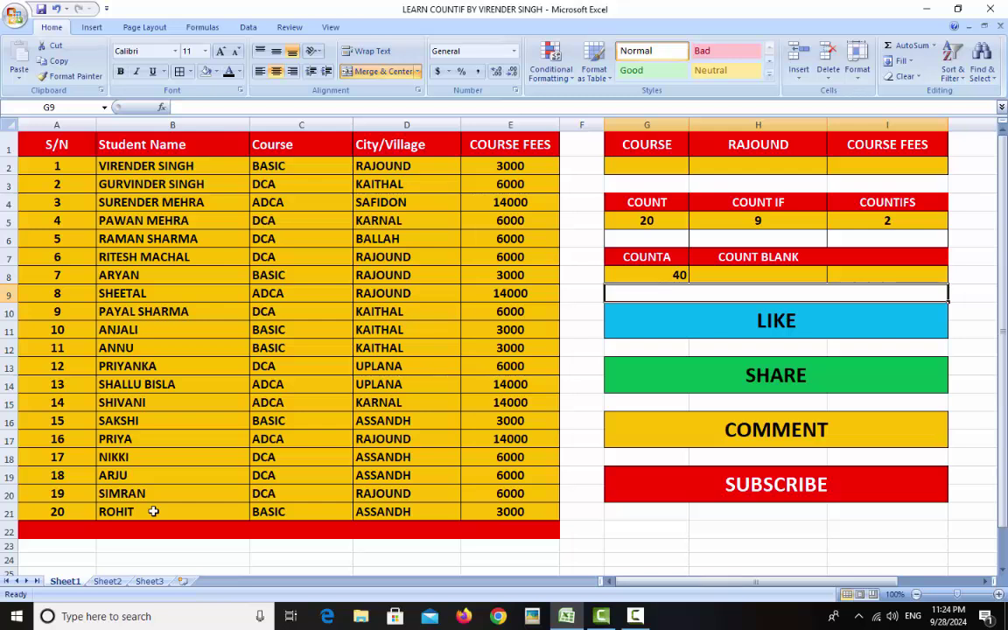
left_click_drag(663, 273, 836, 274)
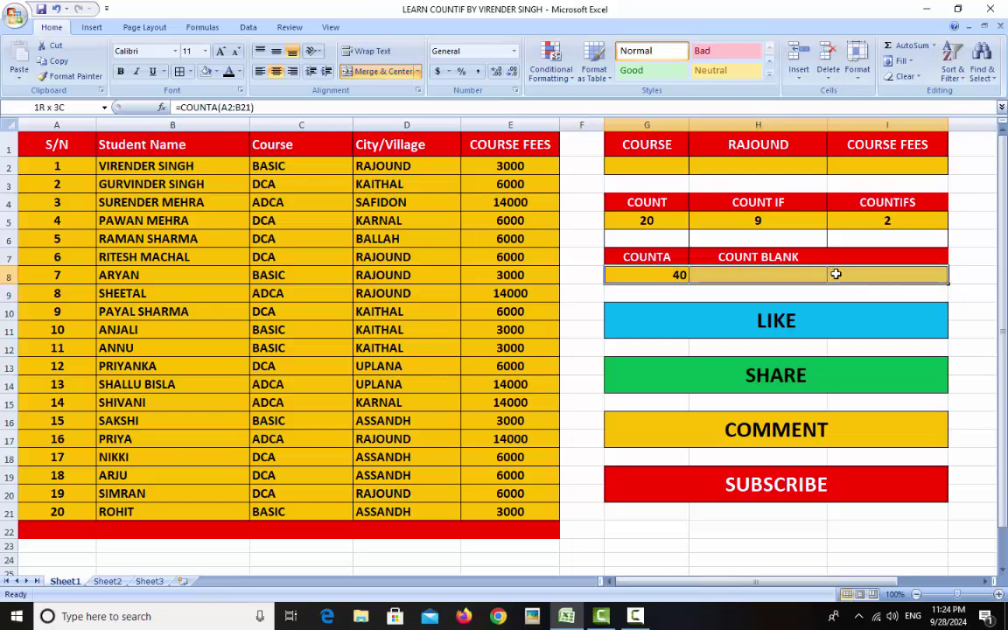
left_click(276, 71)
- Enter =COUNTBLANK(A2:E21) in the cell below COUNT BLANK to count the empty cells of the student table
left_click(752, 276)
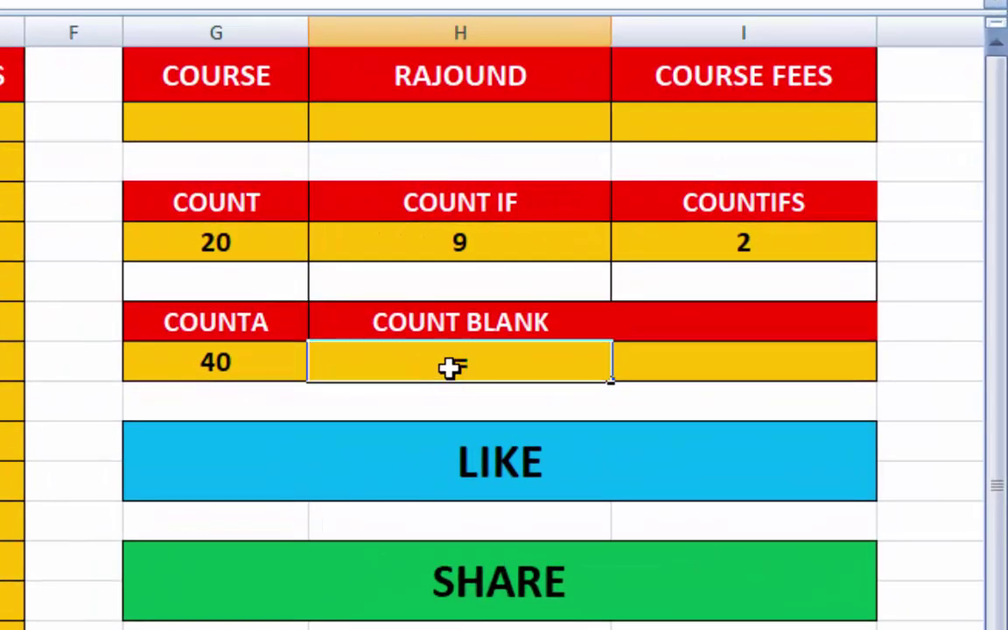
type("=COUNT")
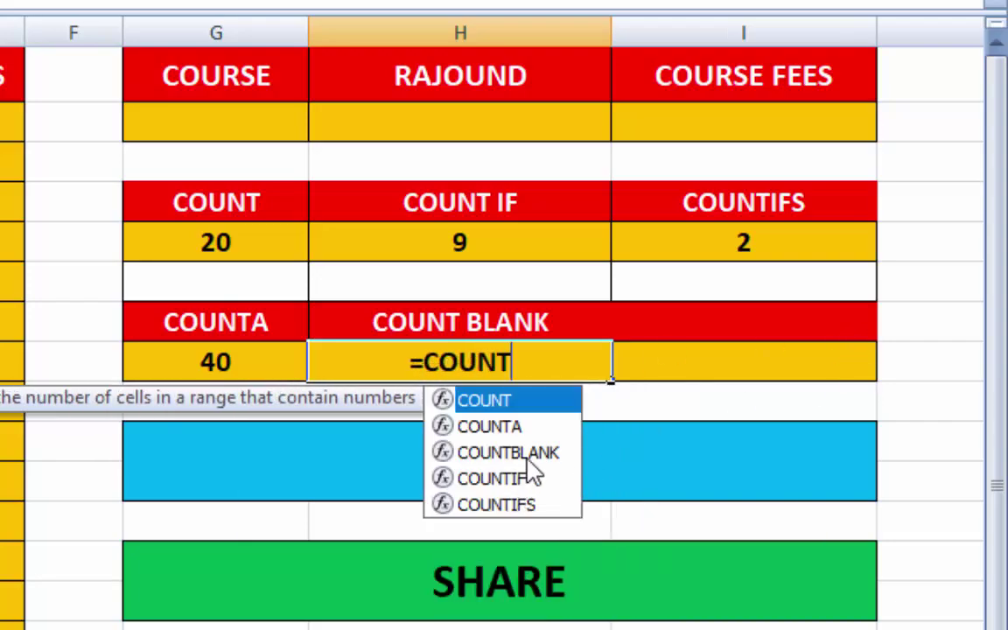
double_click(529, 457)
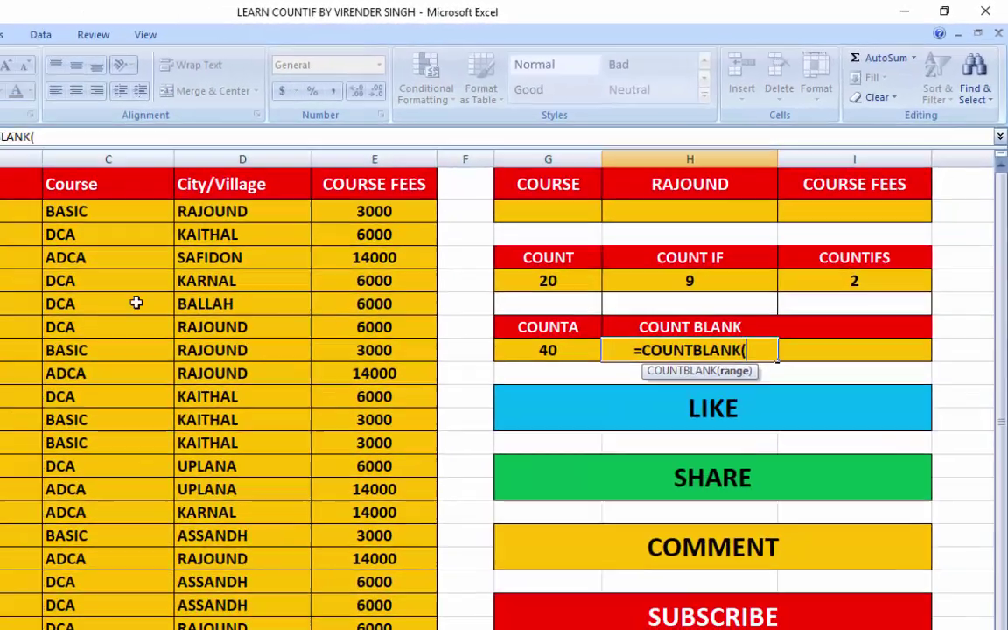
left_click_drag(58, 165, 484, 517)
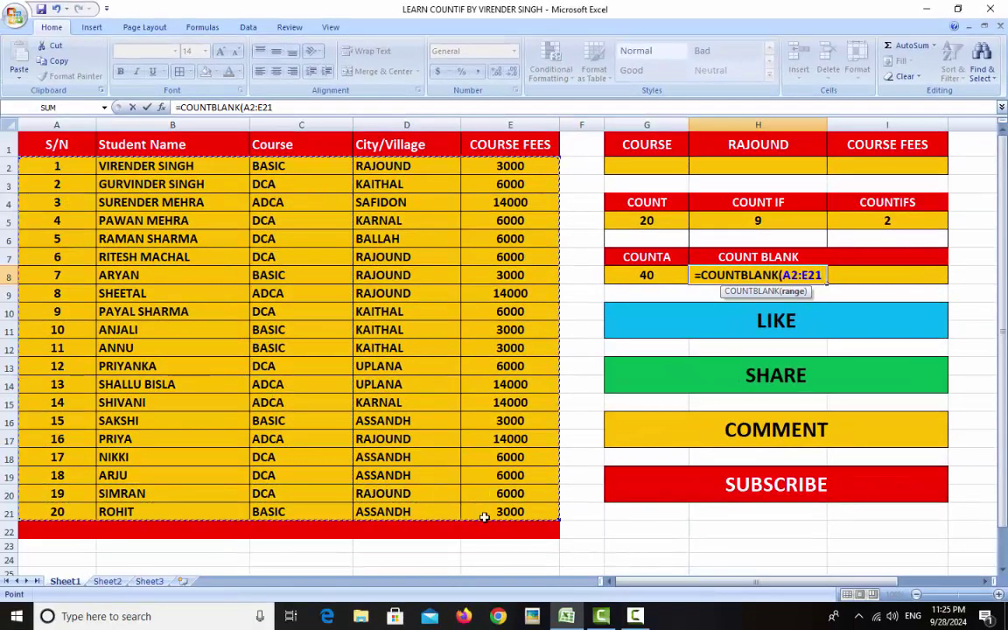
type(")")
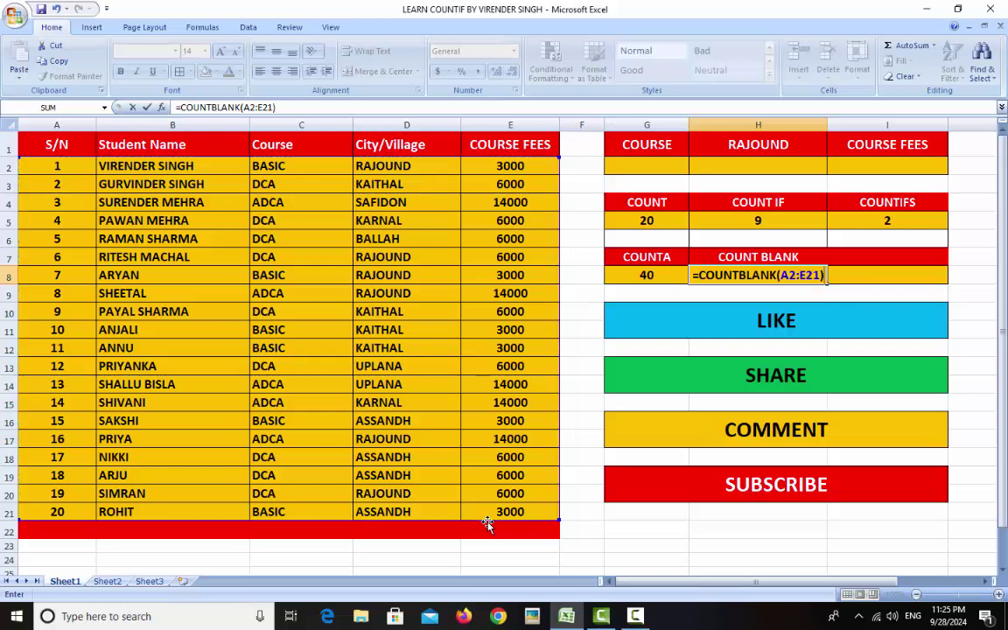
key("Return")
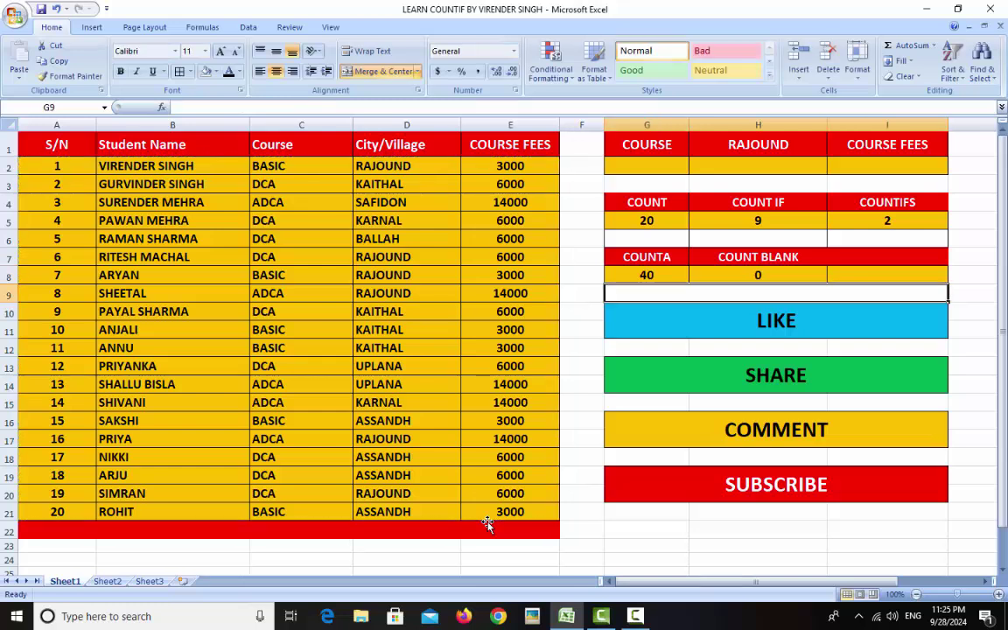
left_click(774, 274)
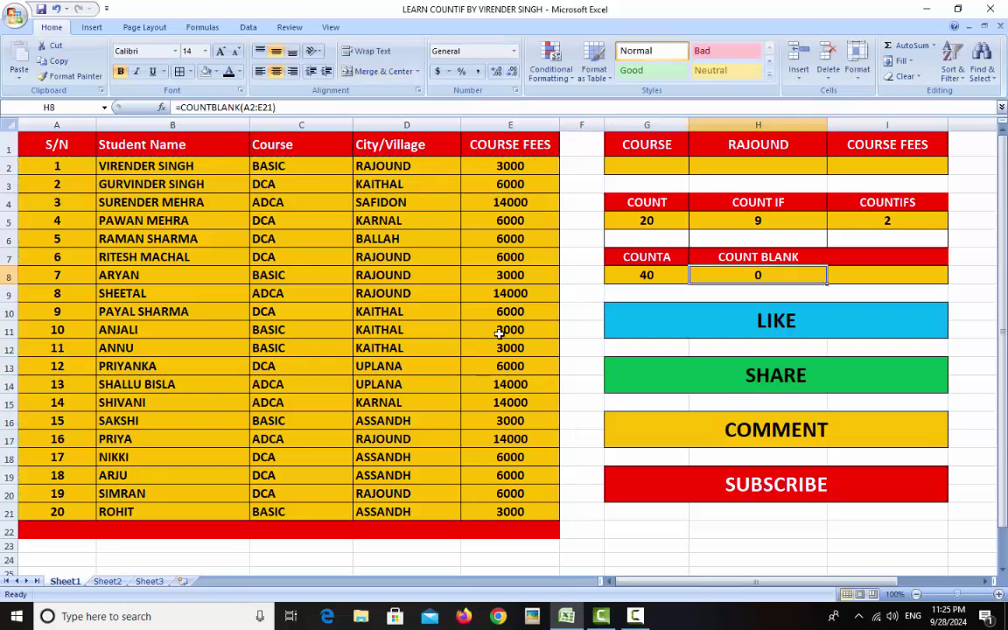
- Clear cells C5, B7 and D14 in the student table to test the COUNTBLANK formula, and check its result cell
left_click(300, 222)
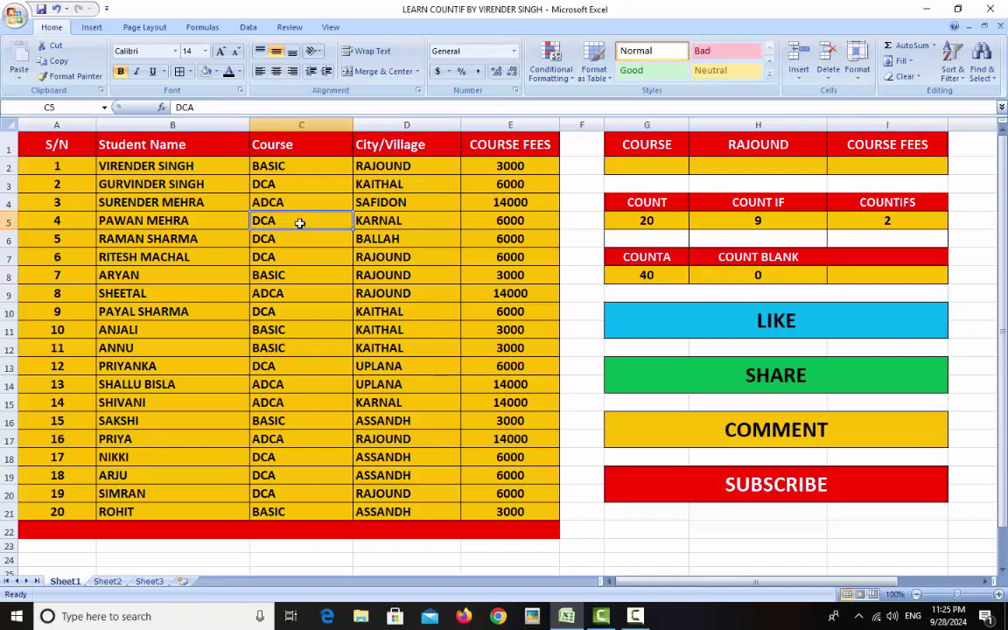
key("Delete")
left_click(185, 262)
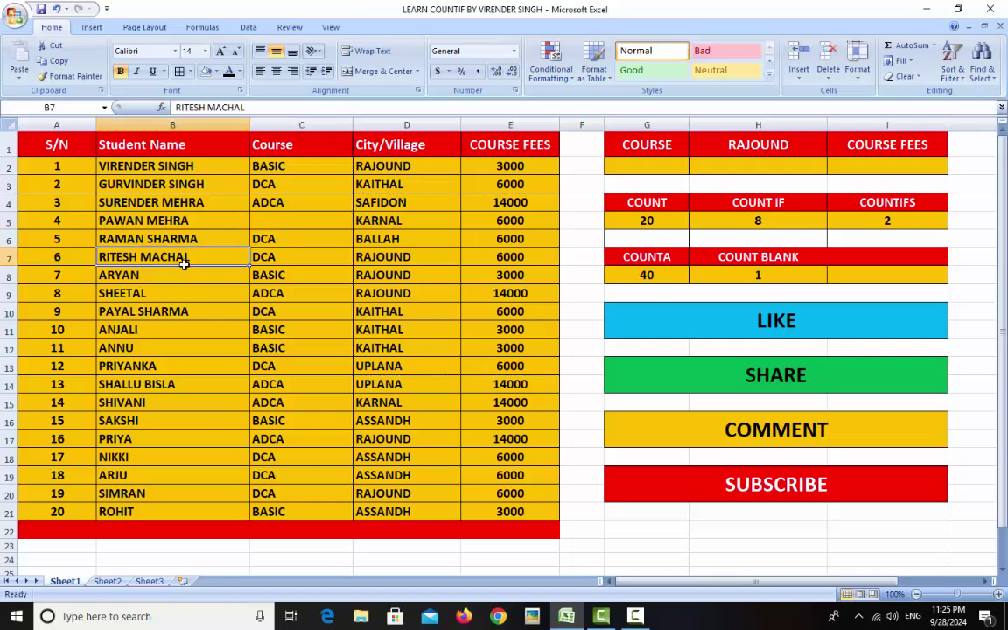
key("Delete")
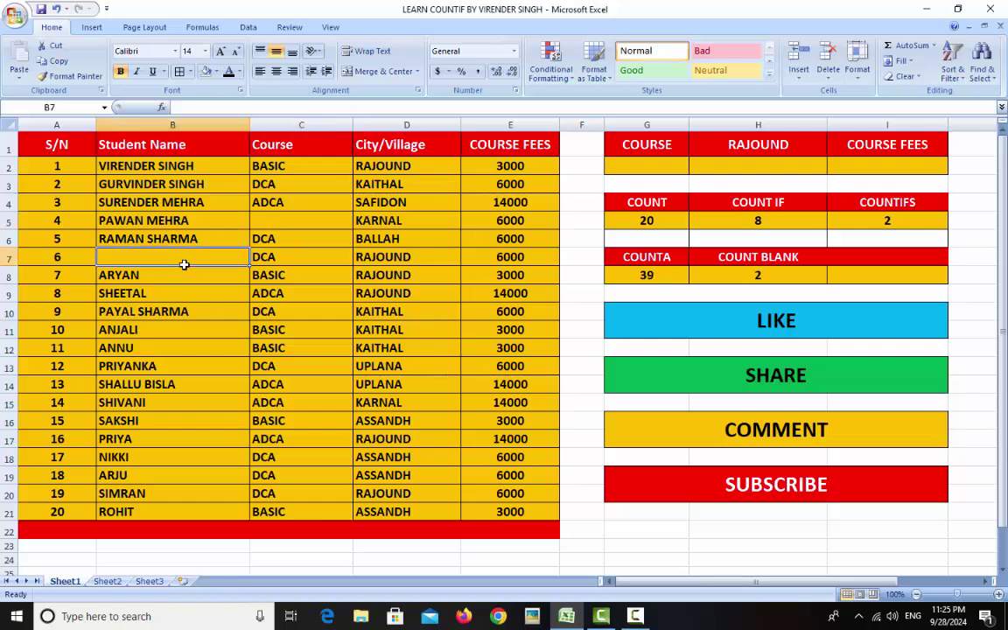
left_click(442, 379)
key("Delete")
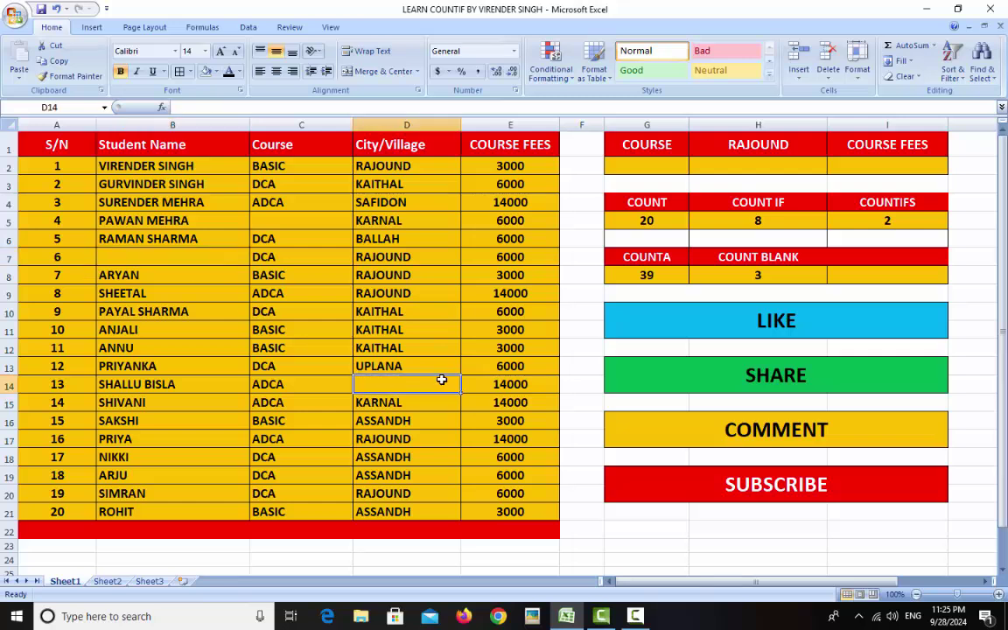
left_click(728, 271)
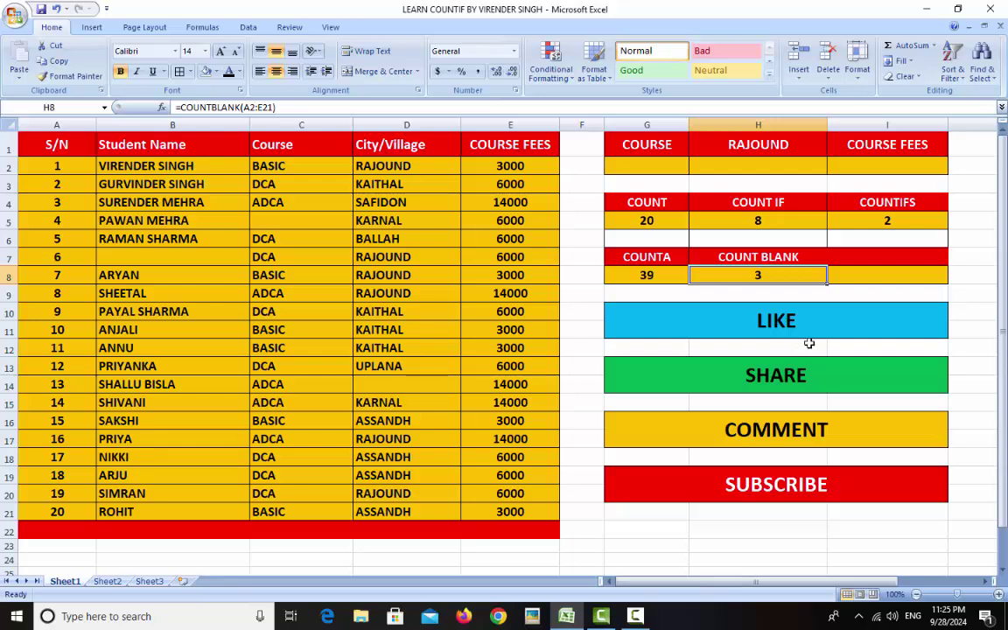
left_click(823, 316)
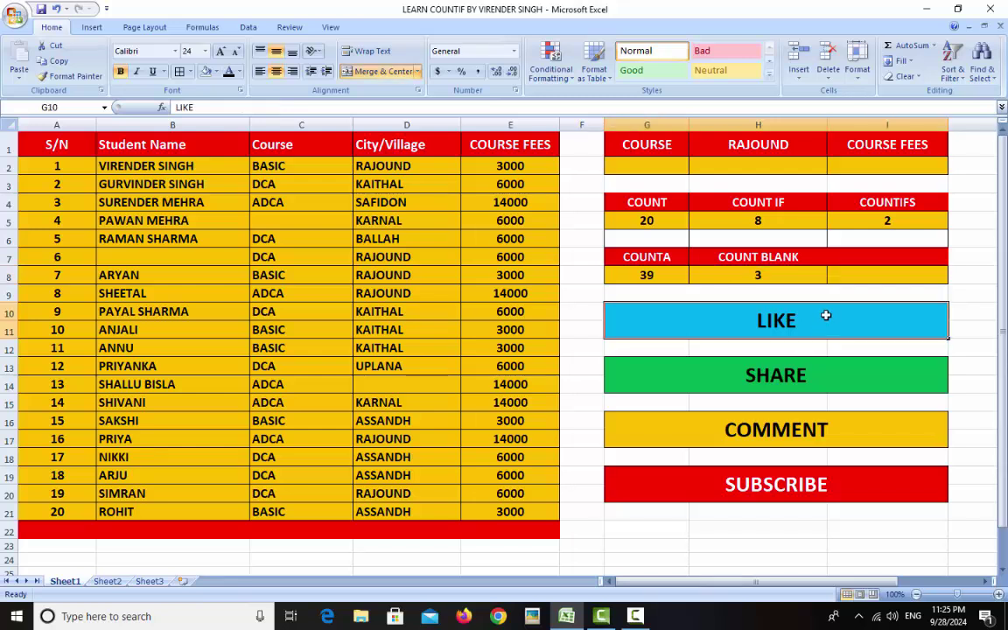
left_click(841, 376)
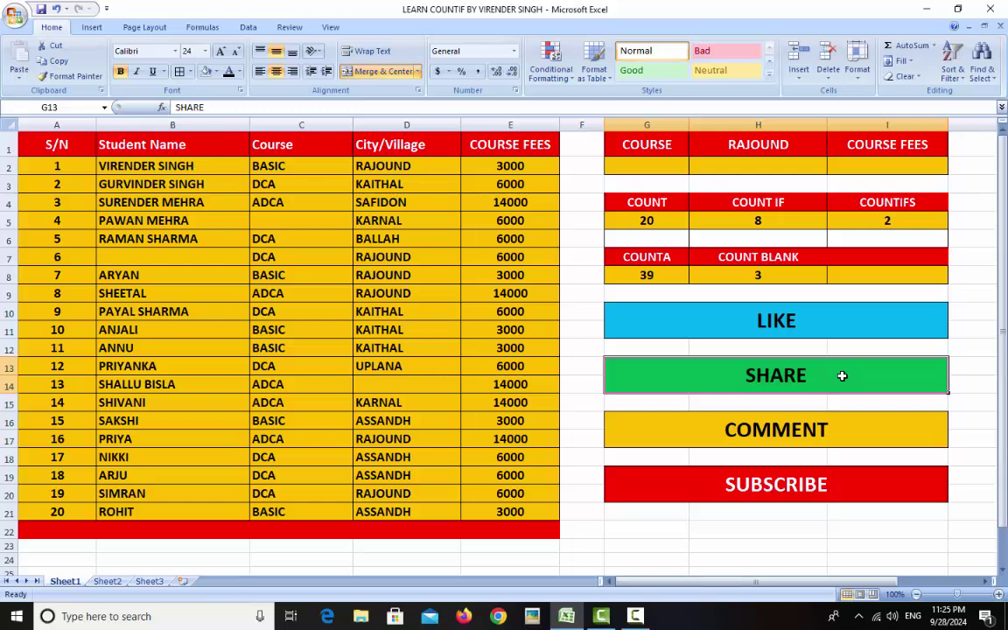
left_click(839, 425)
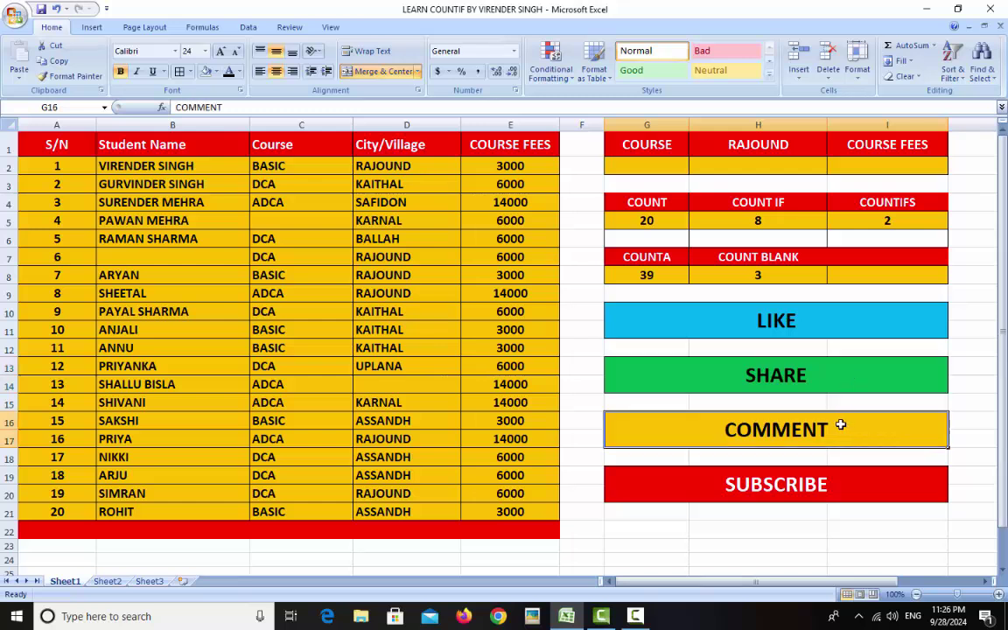
left_click(845, 483)
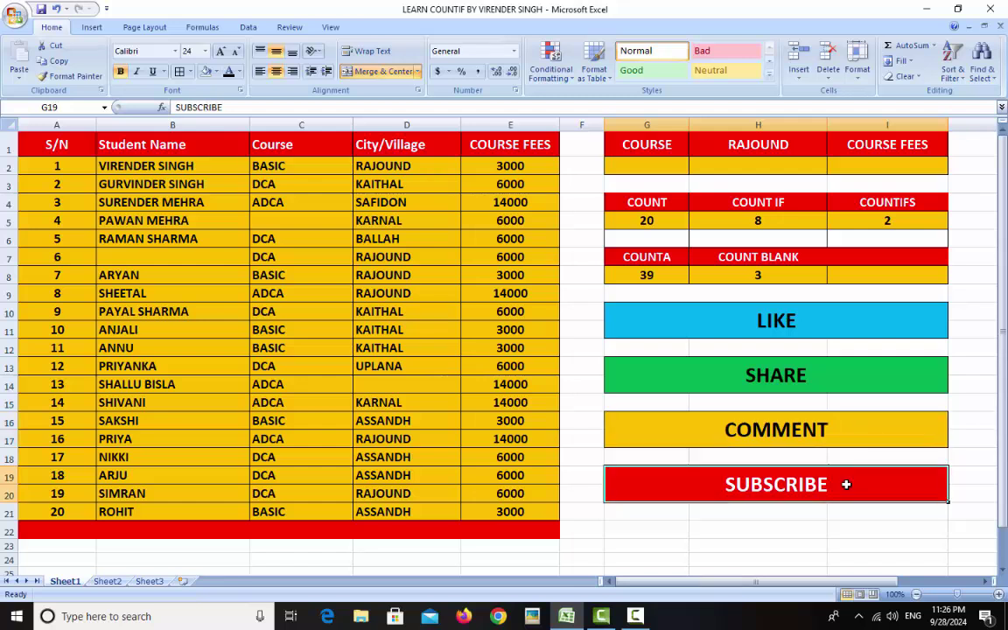